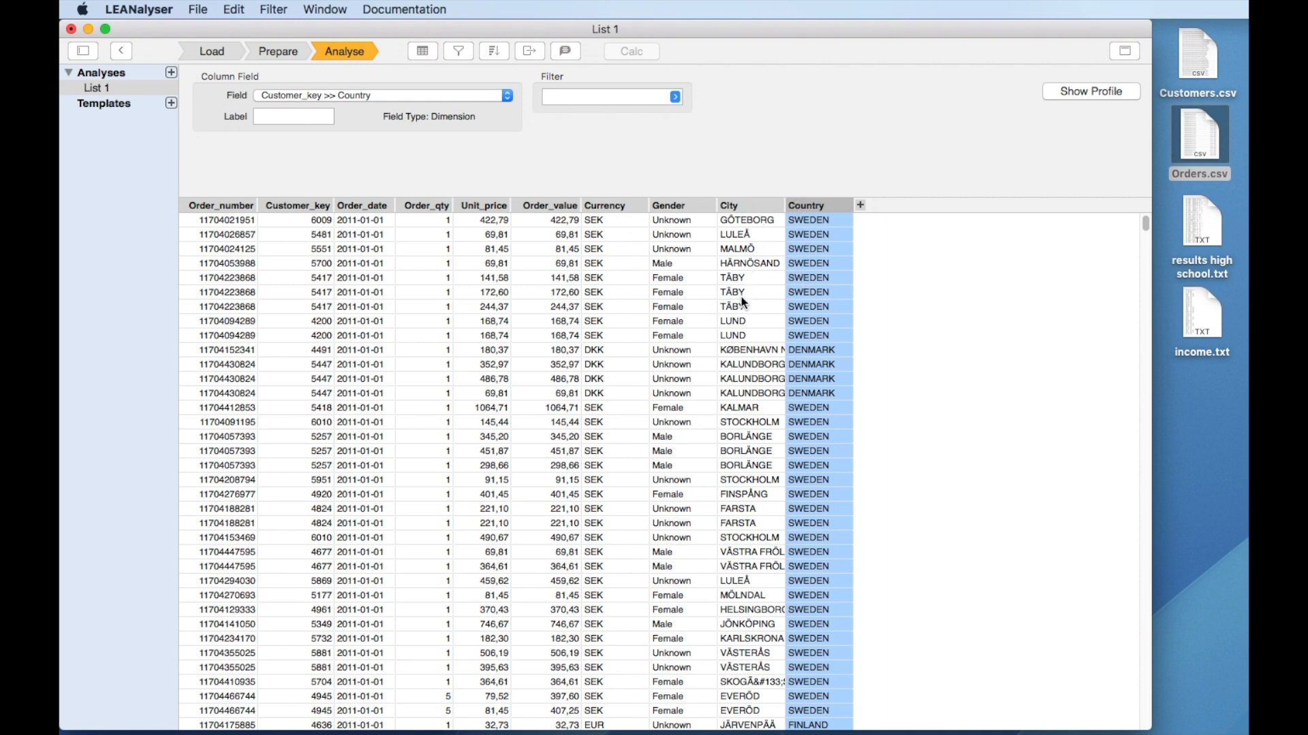
# Check how the Customer_key field in the Orders table is related to the Customers table in the data preparation stage.
pyautogui.click(292, 53)
pyautogui.click(427, 142)
pyautogui.click(427, 143)
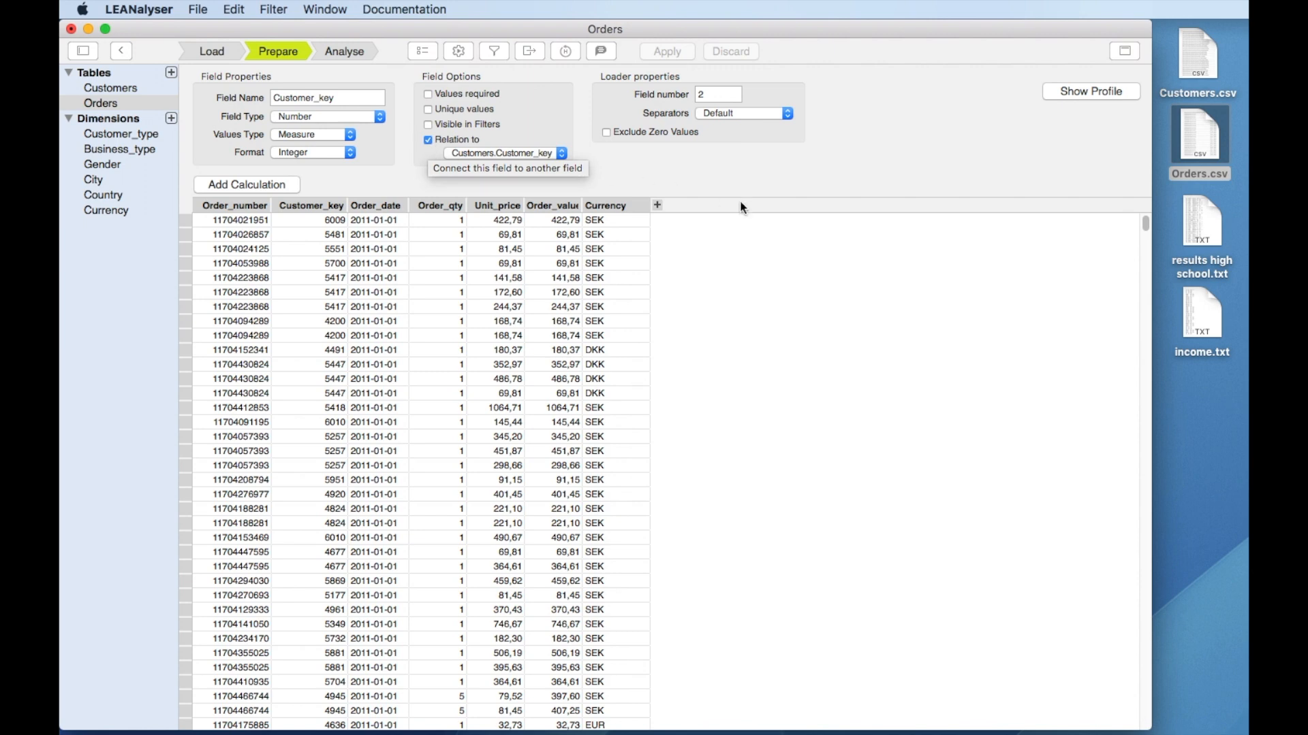
# Create a new empty database for the results high school.txt and income.txt data files.
pyautogui.click(1200, 271)
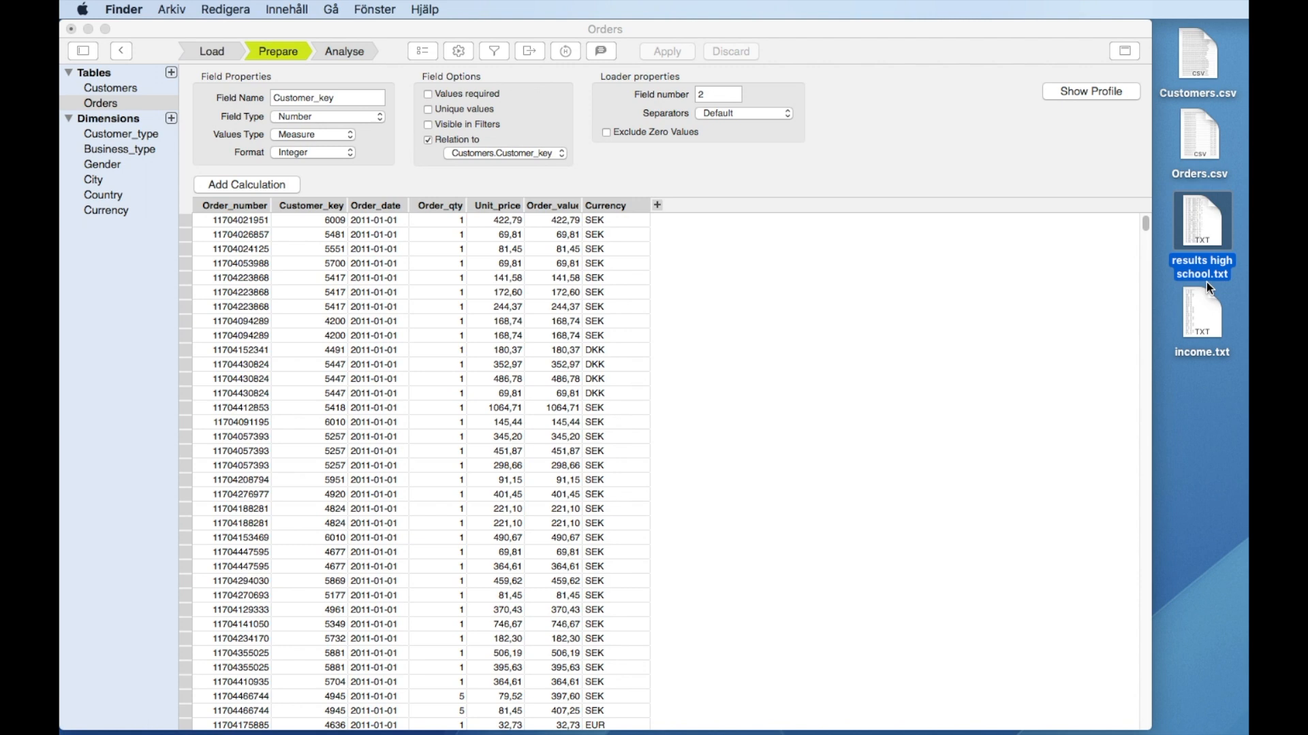
pyautogui.click(1207, 301)
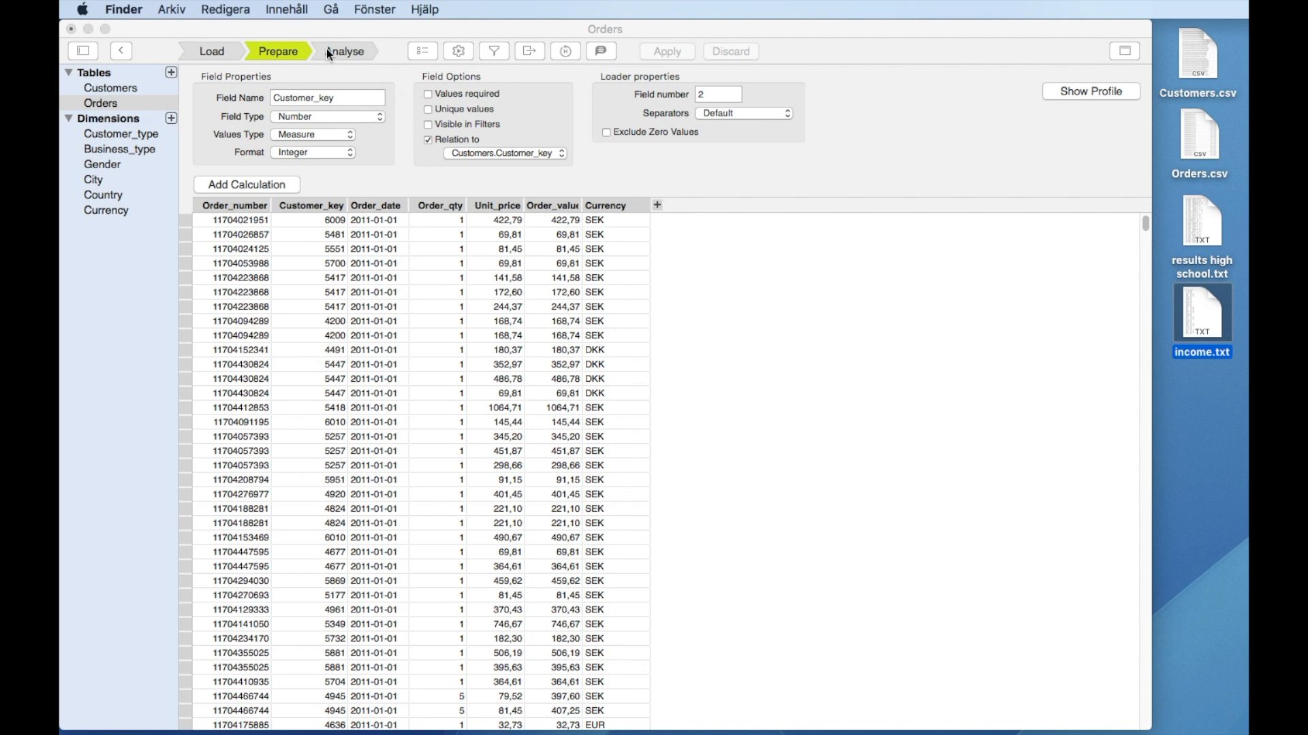
pyautogui.click(296, 28)
pyautogui.click(199, 9)
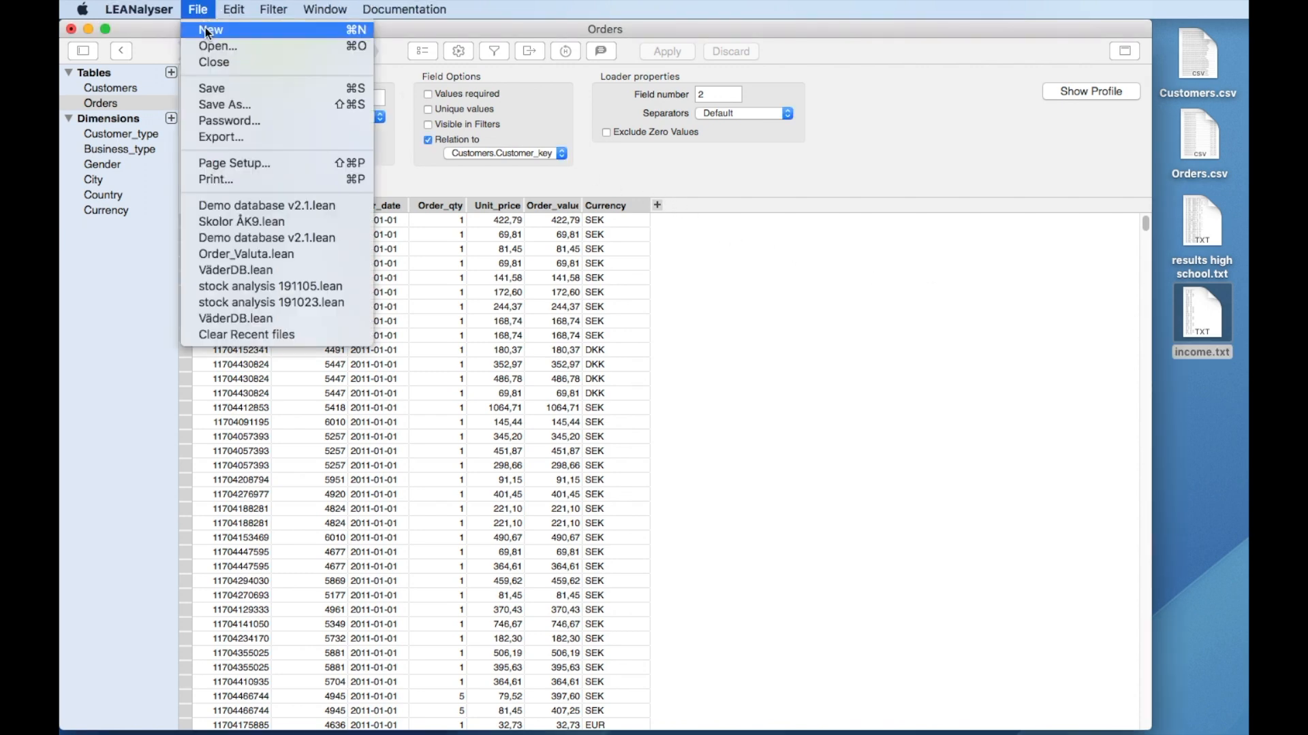
pyautogui.click(207, 30)
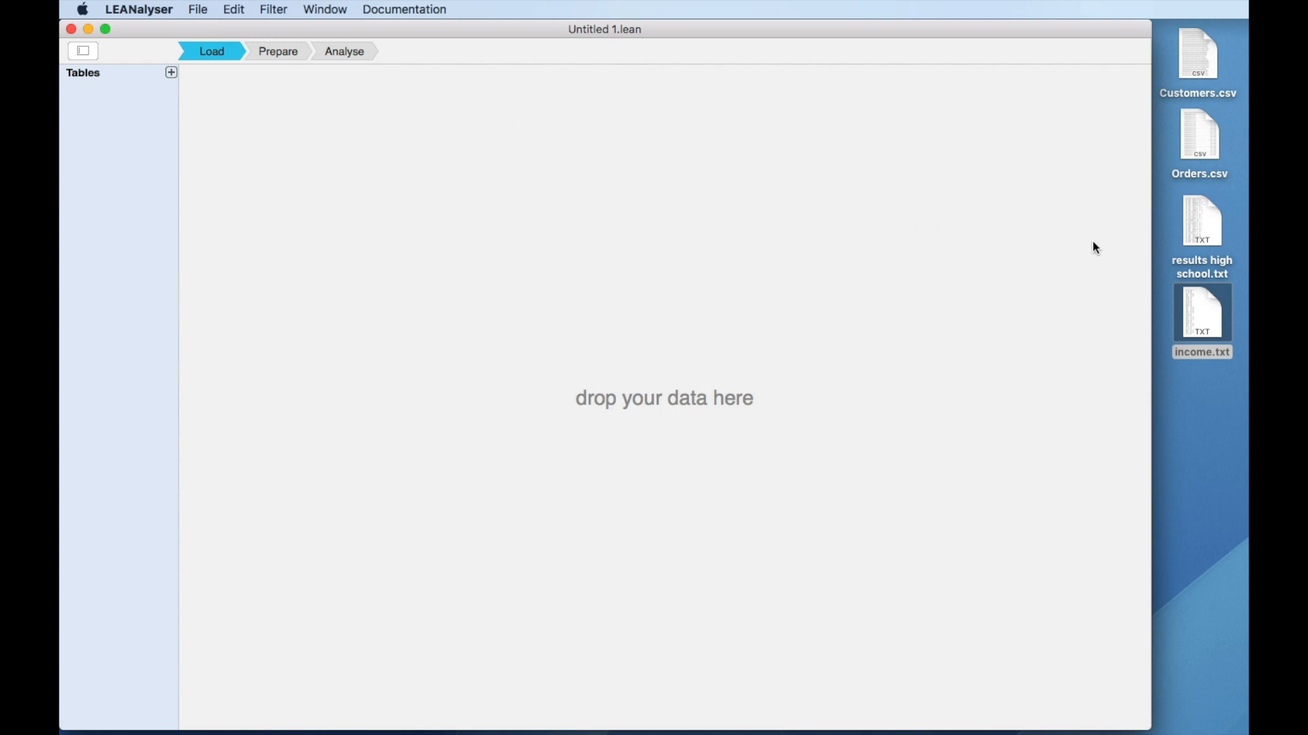
# Load results high school.txt and income.txt as tables, widening the average result and average income columns to fit their headings.
pyautogui.moveTo(1207, 243); pyautogui.dragTo(140, 258)
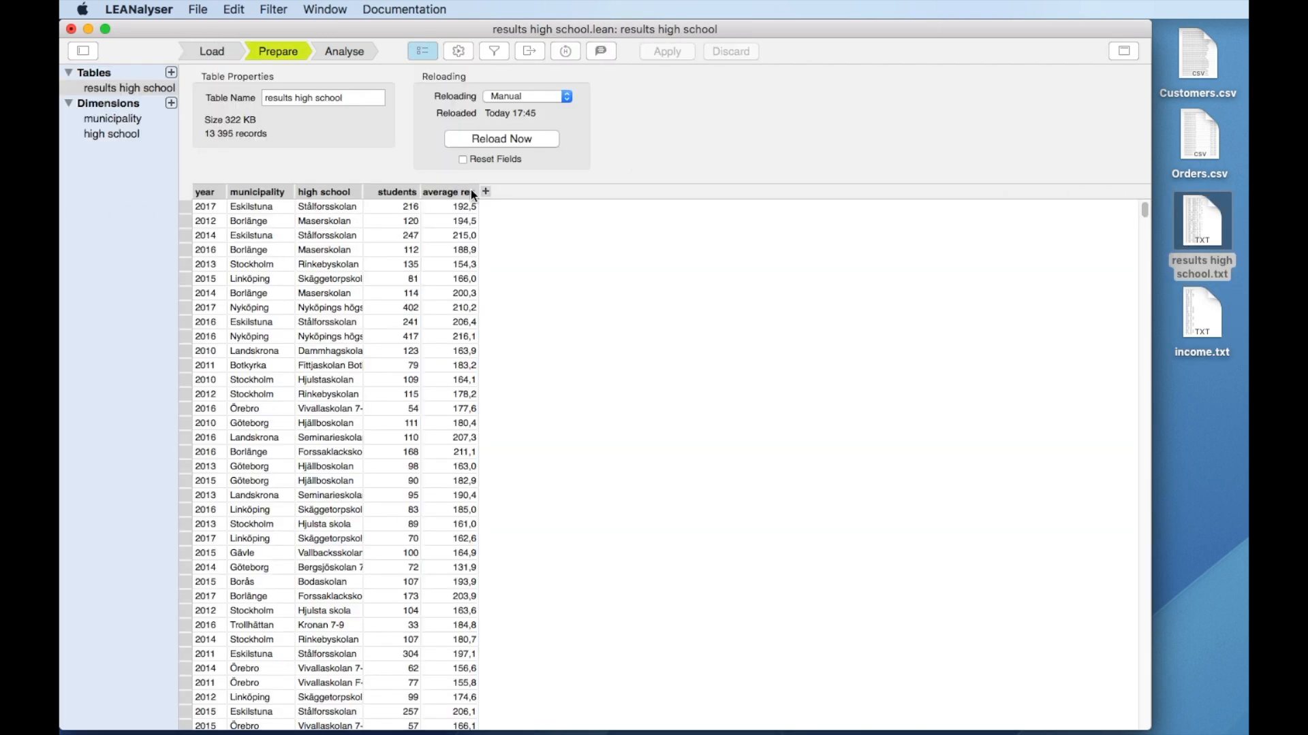
pyautogui.moveTo(478, 194); pyautogui.dragTo(508, 201)
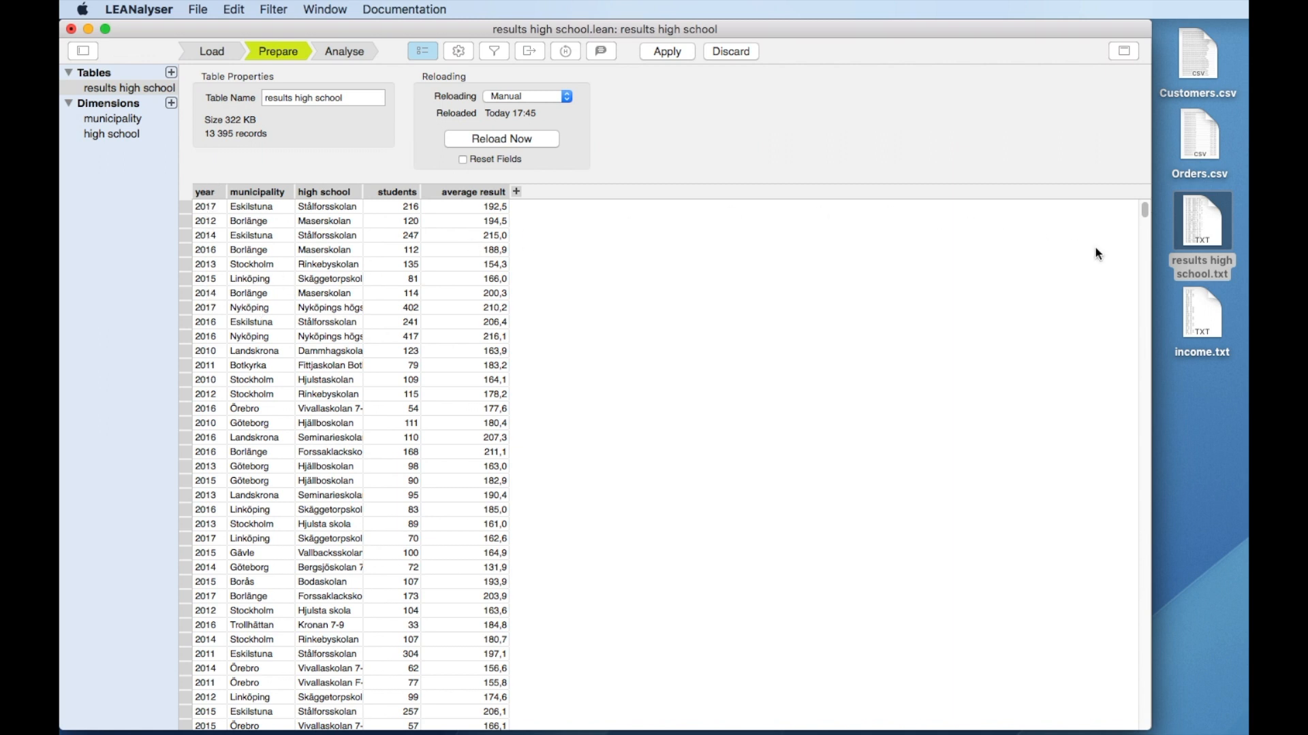
pyautogui.moveTo(1199, 293); pyautogui.dragTo(88, 366)
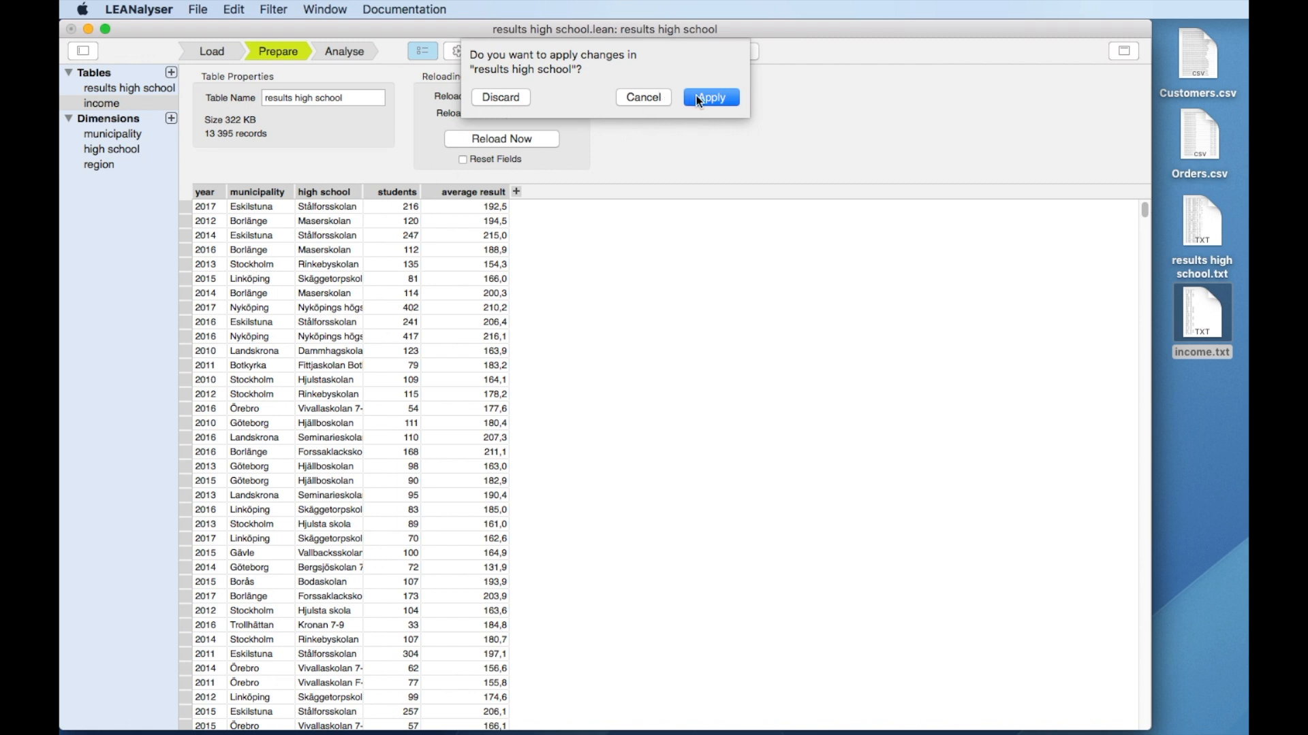
pyautogui.click(698, 98)
pyautogui.moveTo(354, 195); pyautogui.dragTo(411, 196)
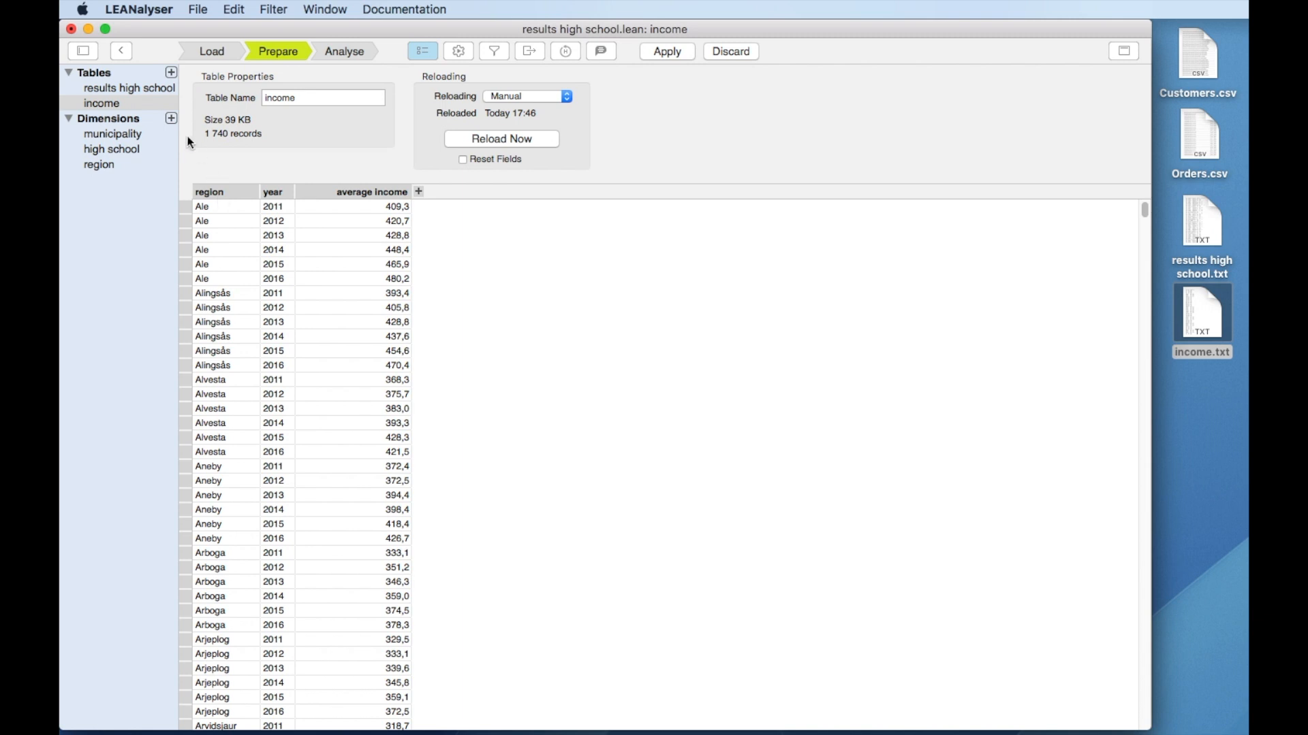
# Apply the income table's changes and add a new field named municipalityYear to the results high school table.
pyautogui.click(153, 87)
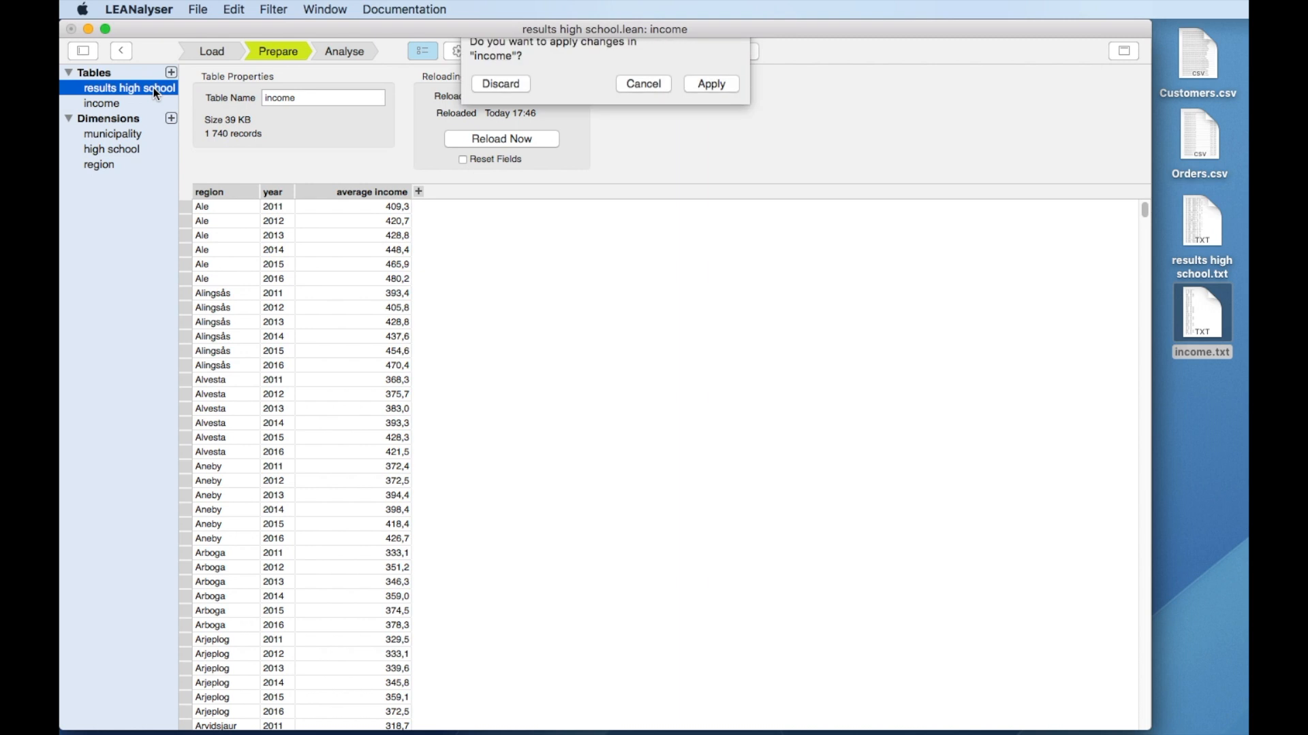
pyautogui.click(707, 97)
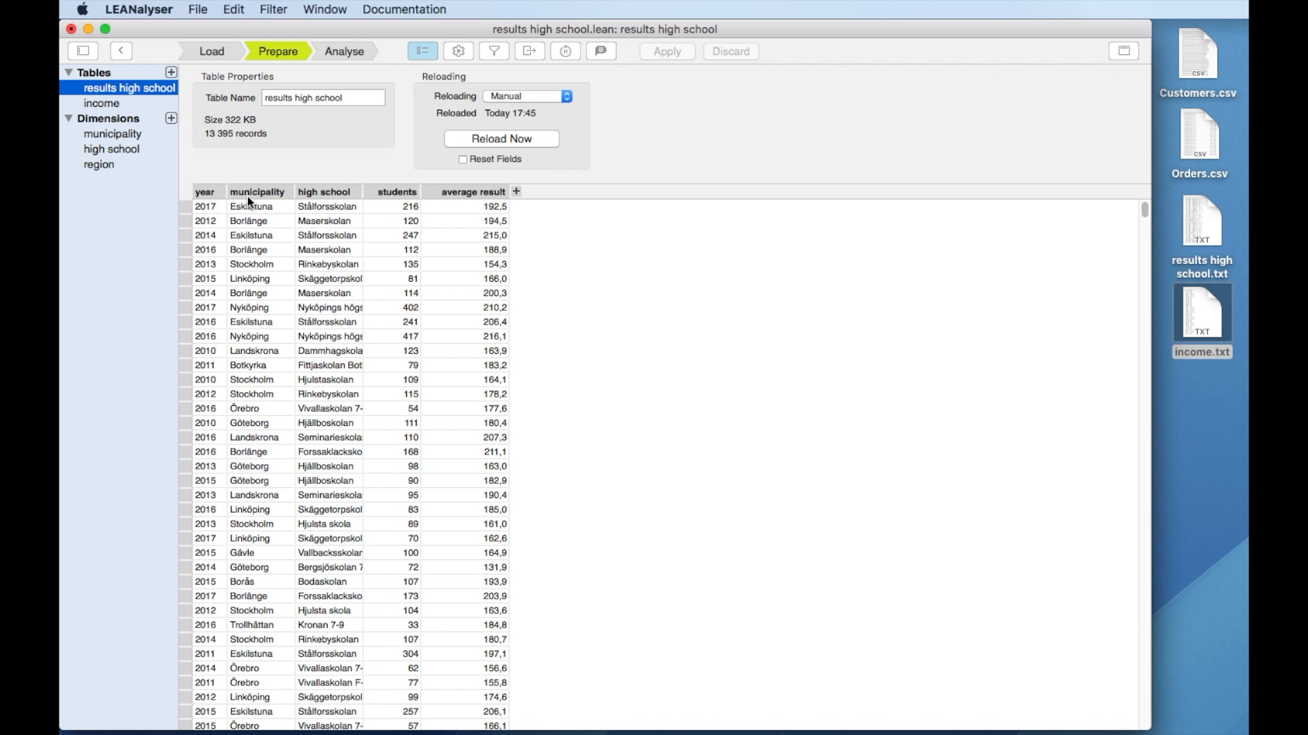
pyautogui.click(513, 194)
pyautogui.click(537, 195)
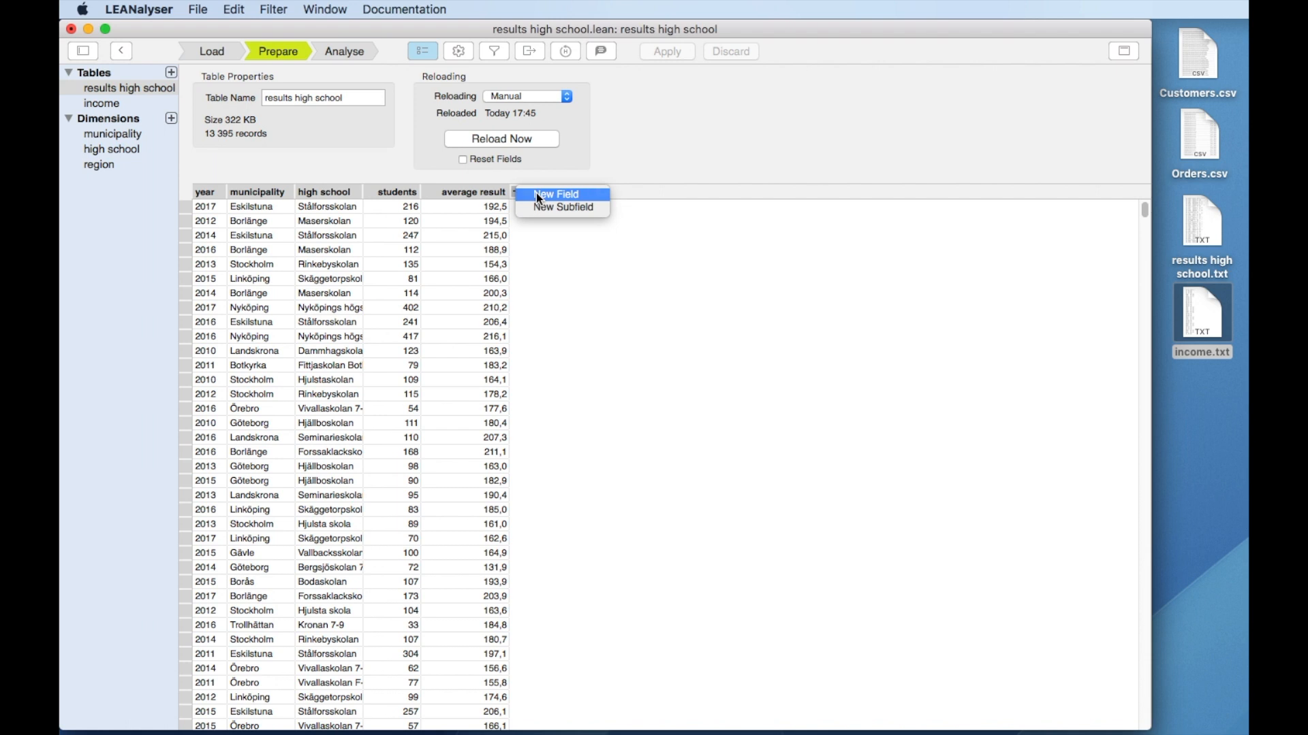
pyautogui.write('municipalityYear')
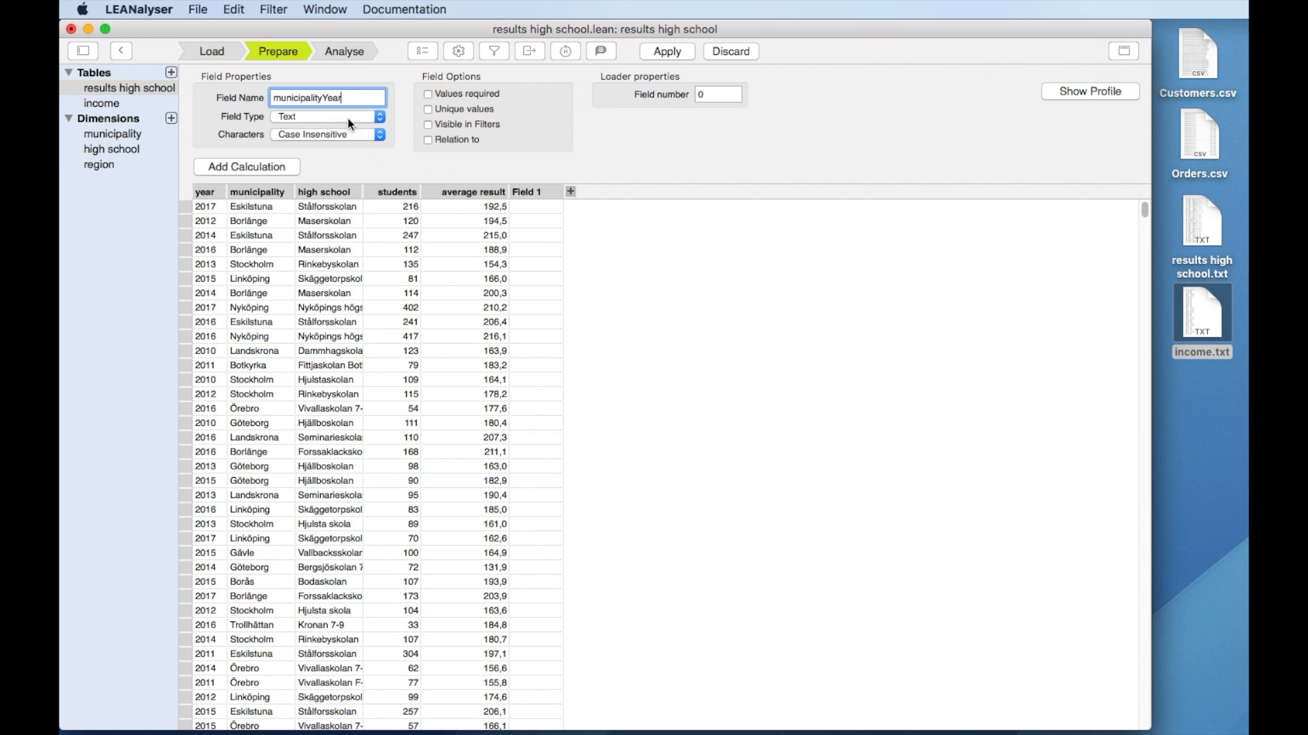
# Give the municipalityYear field the calculation municipality+year, apply it, and widen the column to show the full values.
pyautogui.click(282, 166)
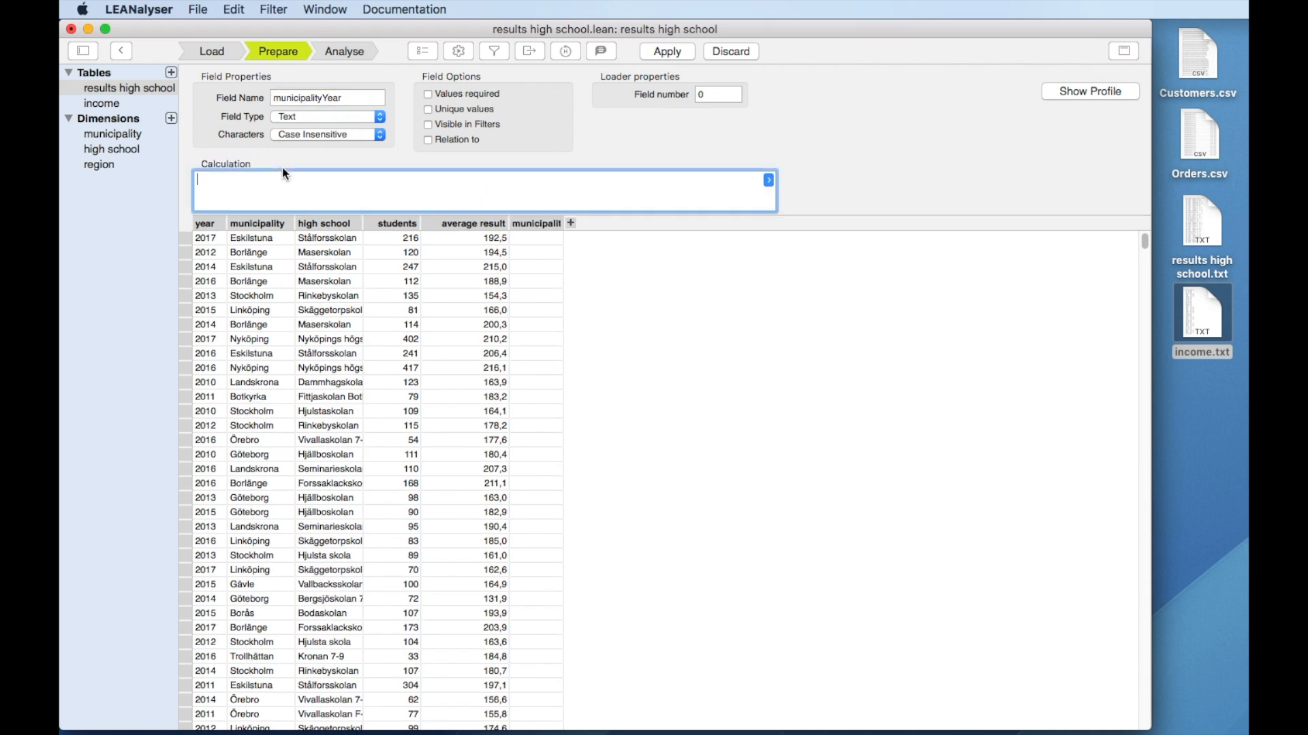
pyautogui.click(769, 181)
pyautogui.click(793, 200)
pyautogui.write('+')
pyautogui.click(768, 179)
pyautogui.click(783, 184)
pyautogui.click(667, 51)
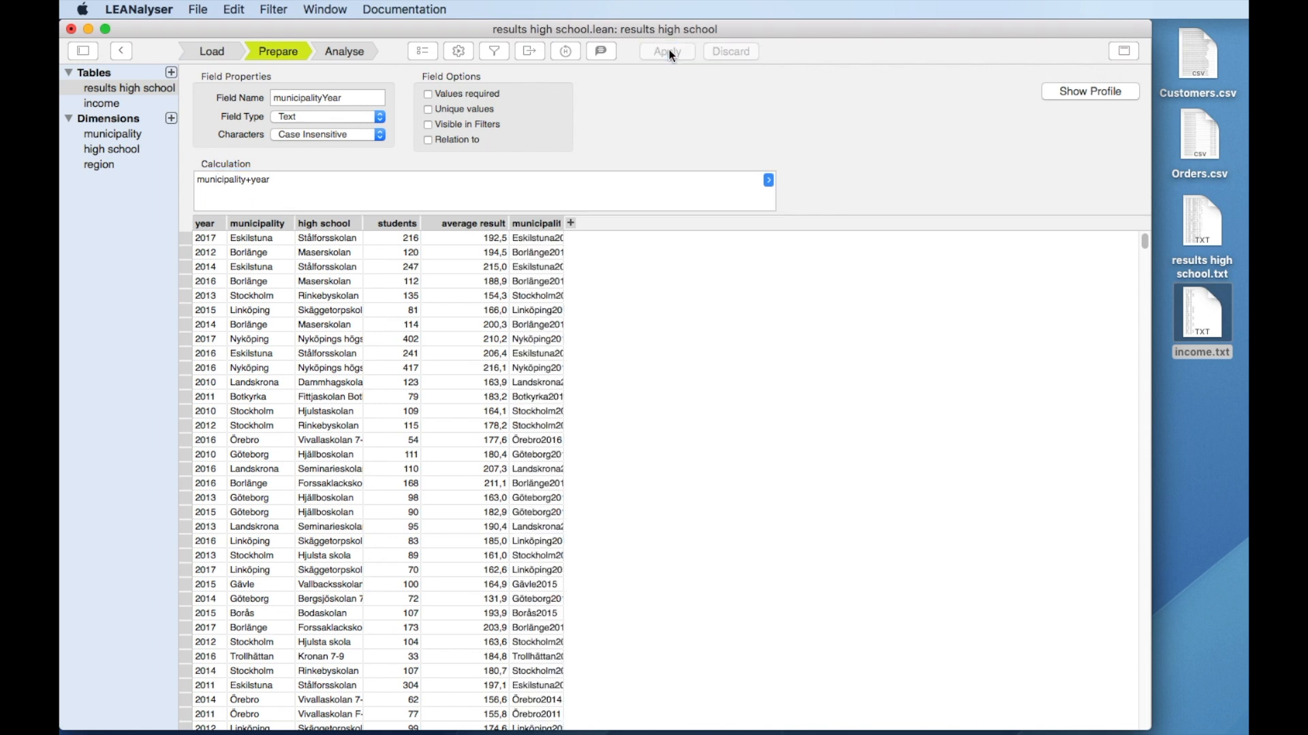
pyautogui.moveTo(563, 227); pyautogui.dragTo(602, 226)
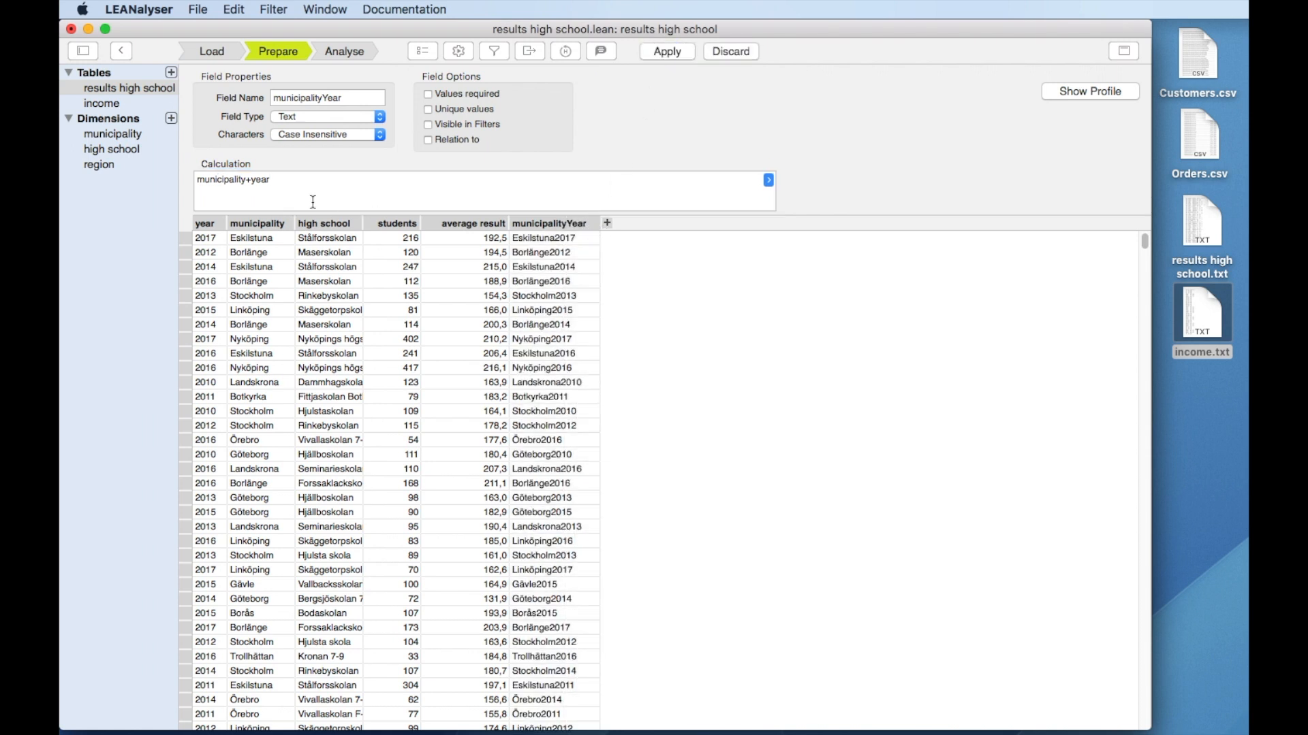
# Apply the results high school changes and add a new field named municipalityYear to the income table.
pyautogui.click(127, 105)
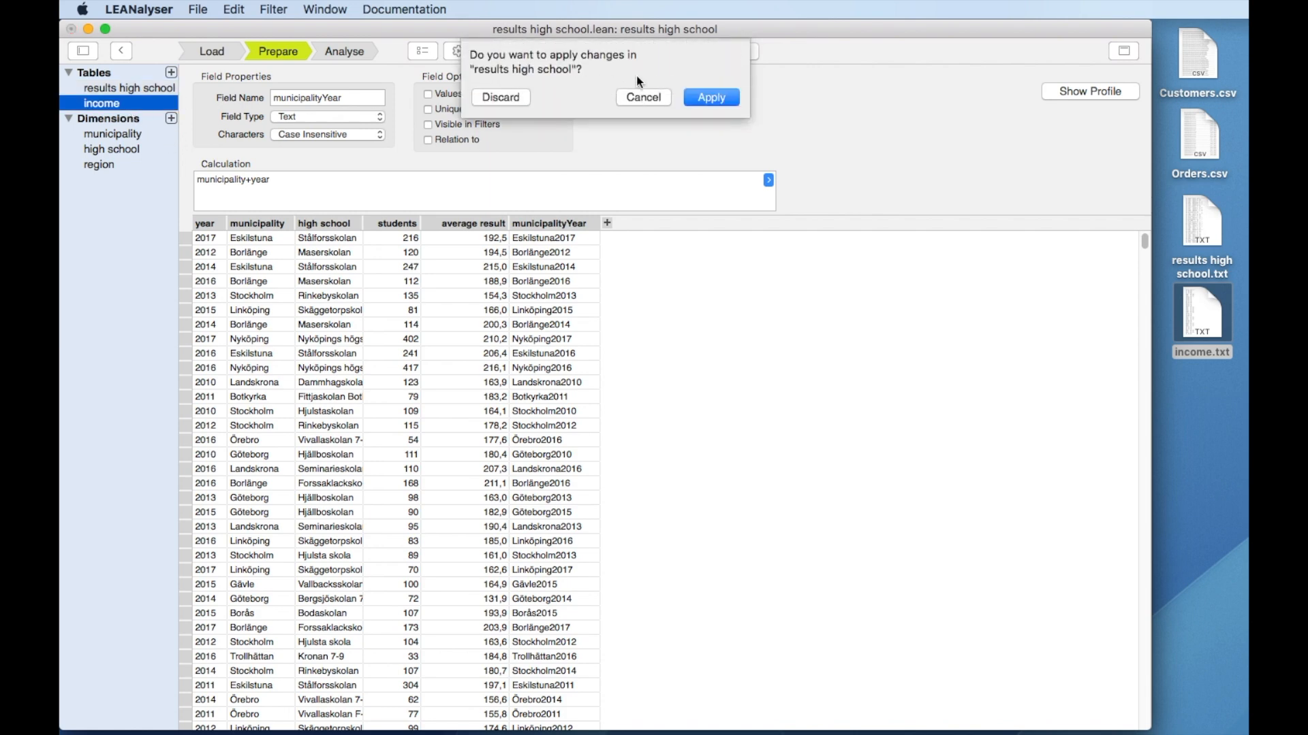
pyautogui.click(709, 97)
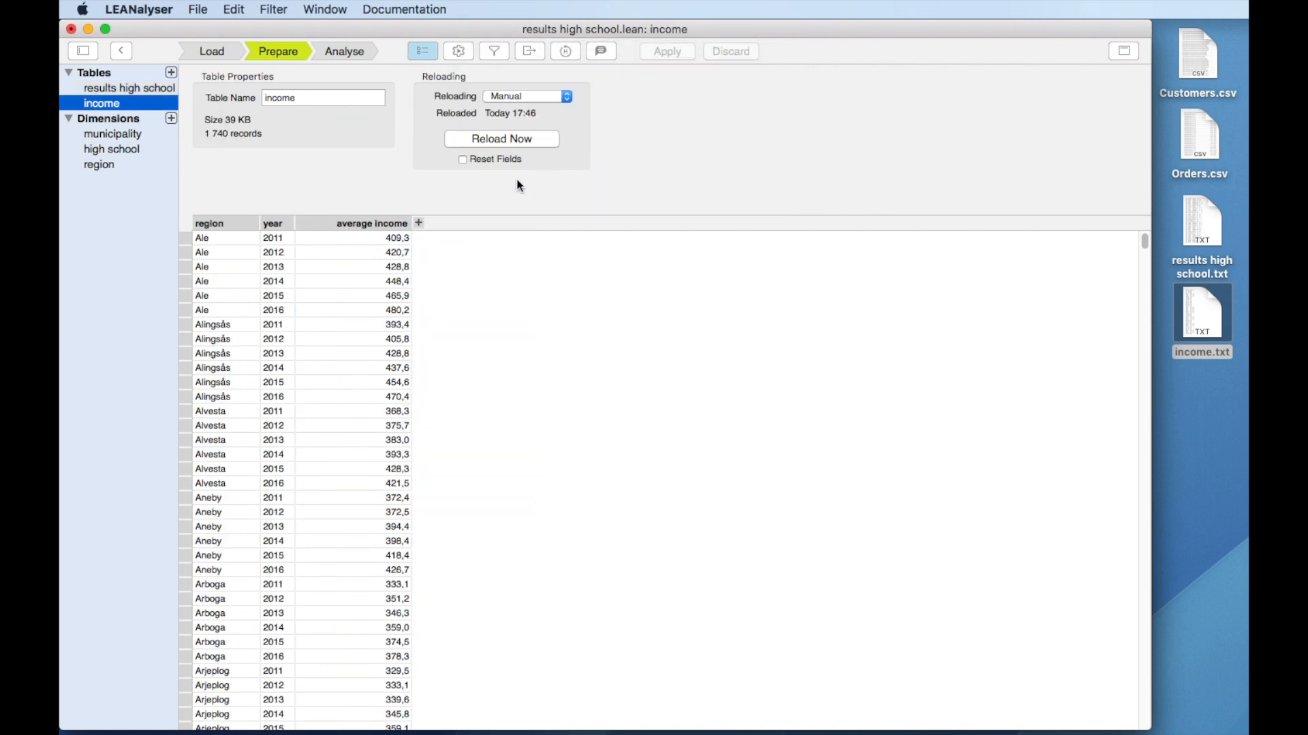
pyautogui.click(419, 224)
pyautogui.click(443, 226)
pyautogui.write('m')
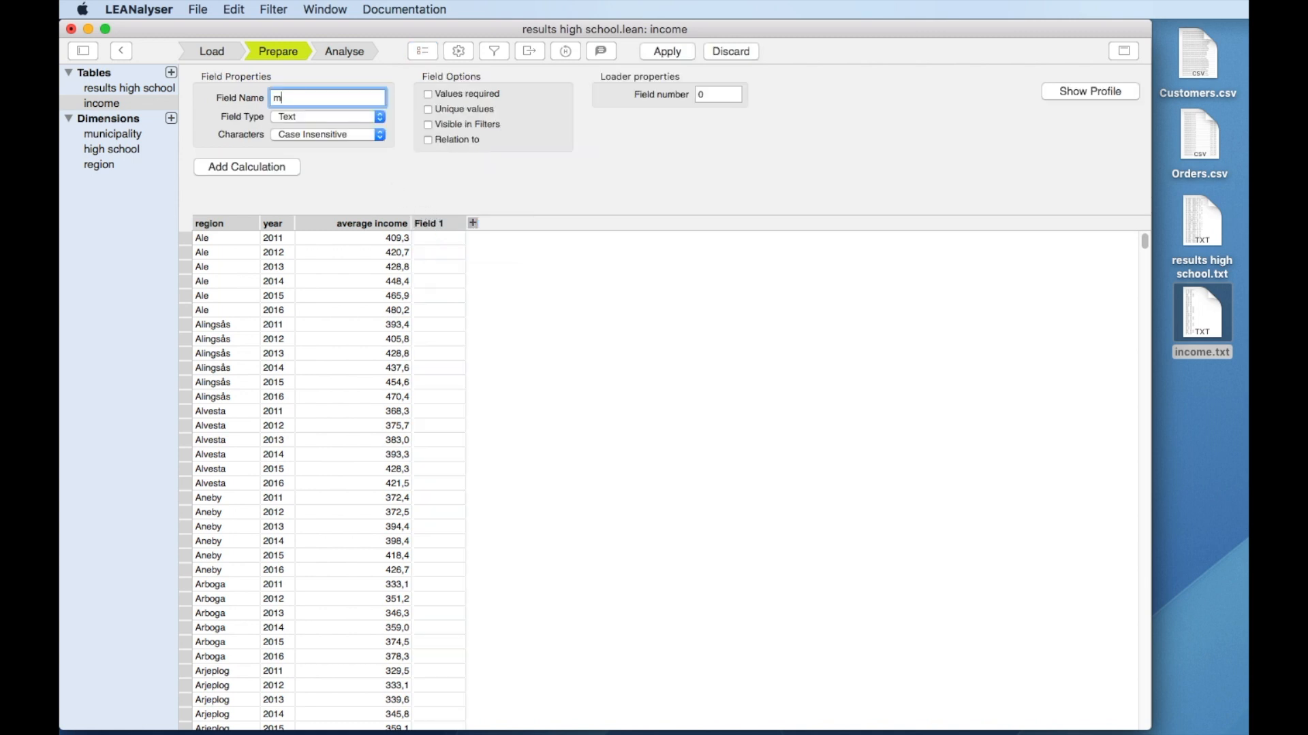
pyautogui.write('unicipalityYear')
# Give the income table's municipalityYear field the calculation region+year, widen its column, and apply the changes.
pyautogui.click(274, 167)
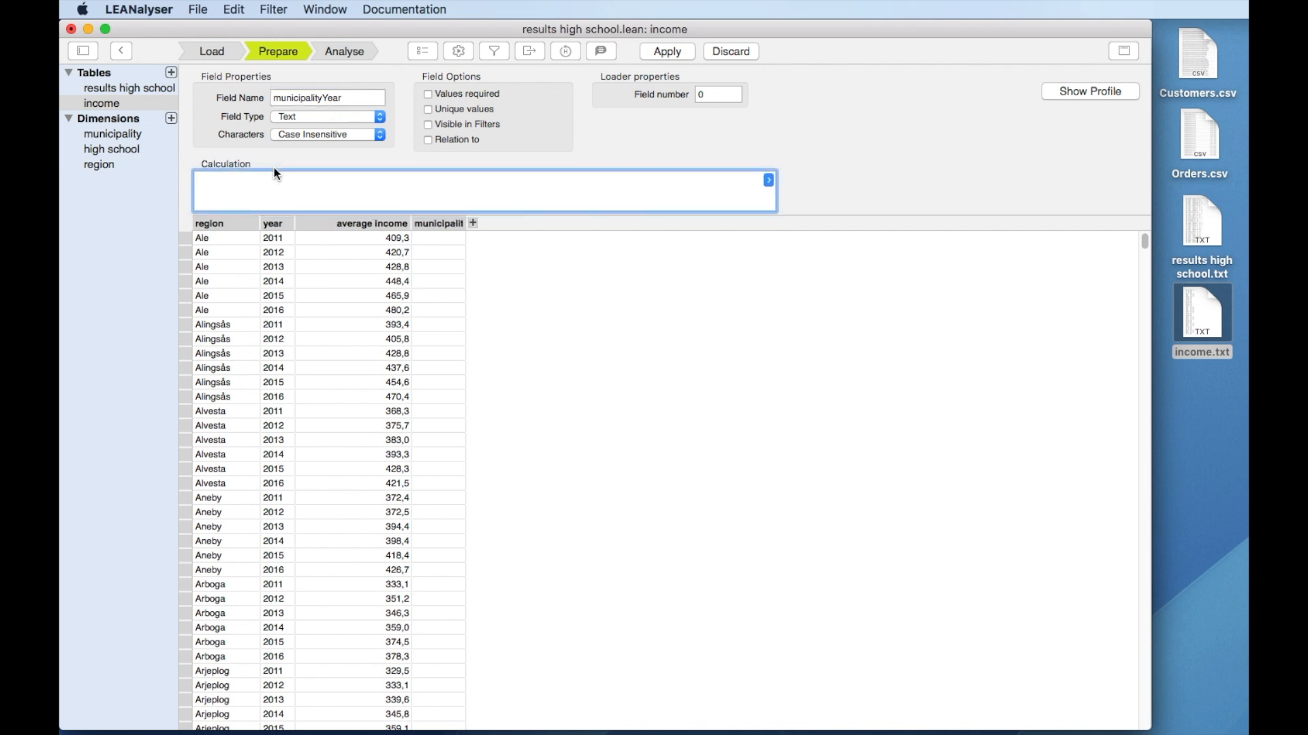
pyautogui.click(768, 180)
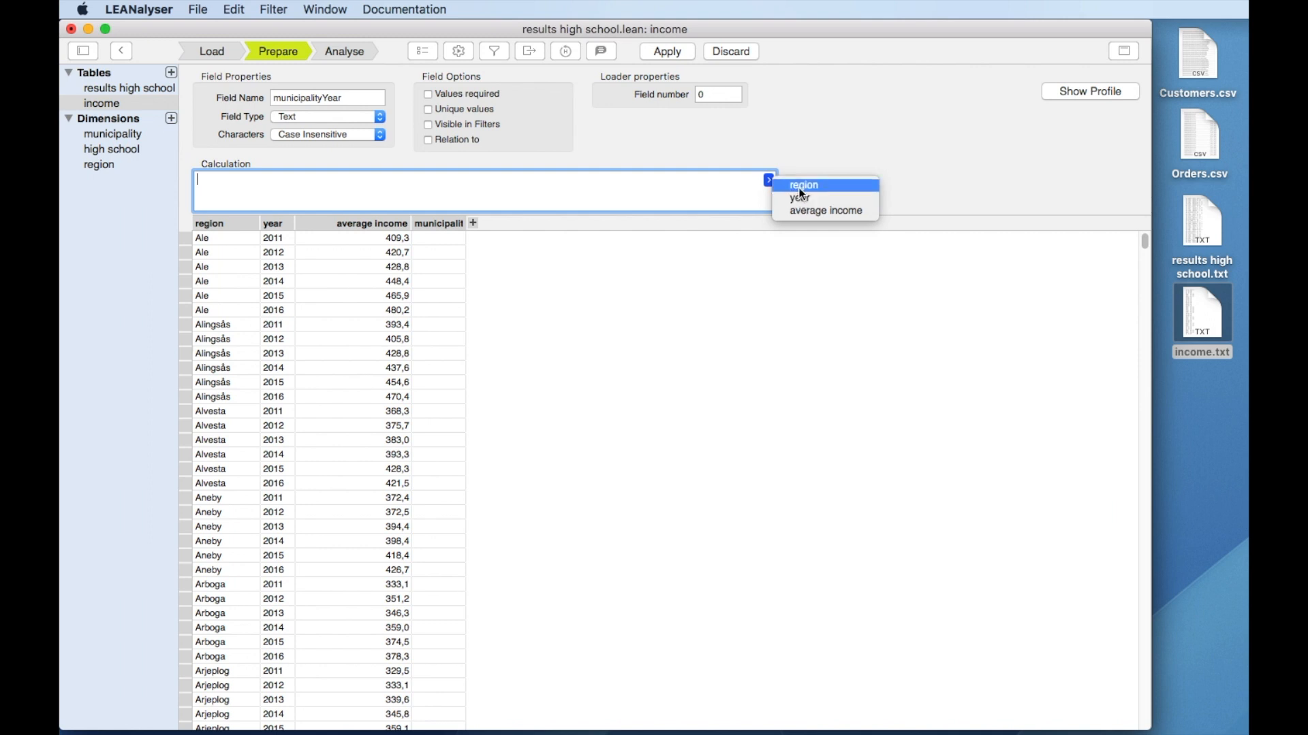
pyautogui.click(799, 187)
pyautogui.write('+')
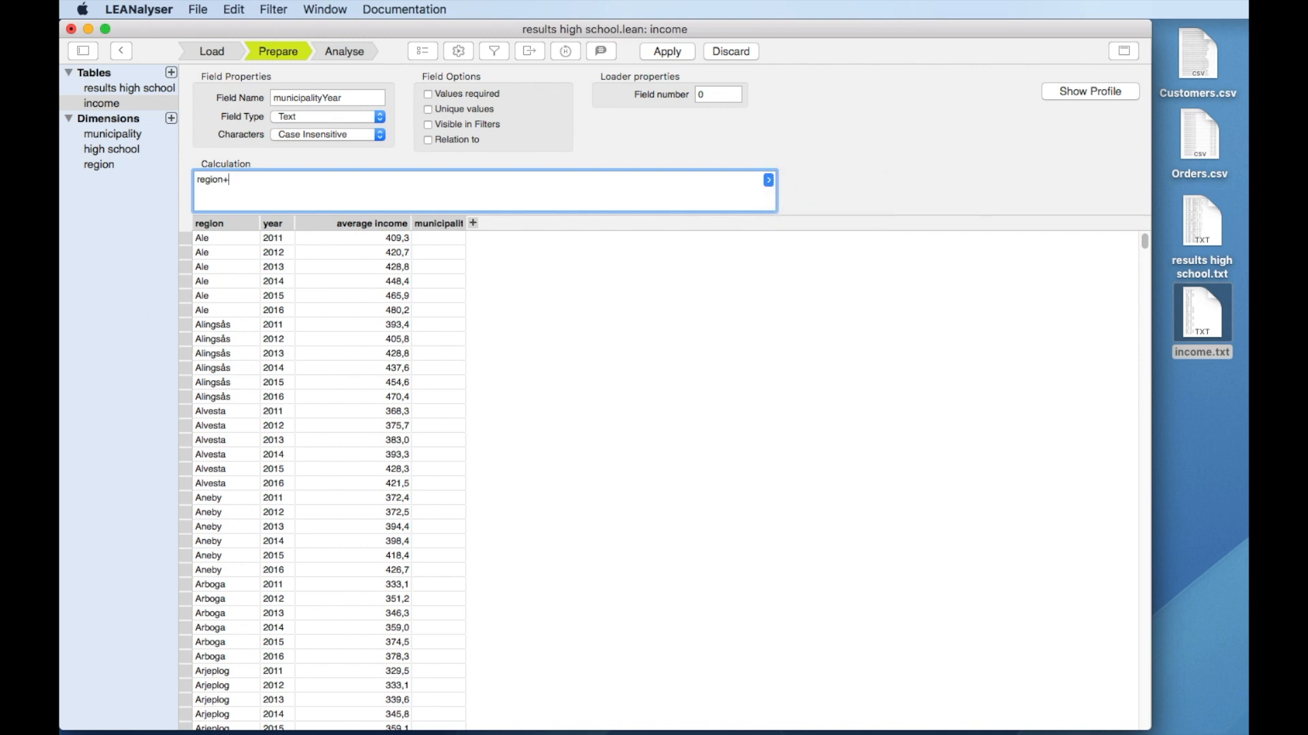
pyautogui.click(768, 179)
pyautogui.click(790, 189)
pyautogui.click(667, 51)
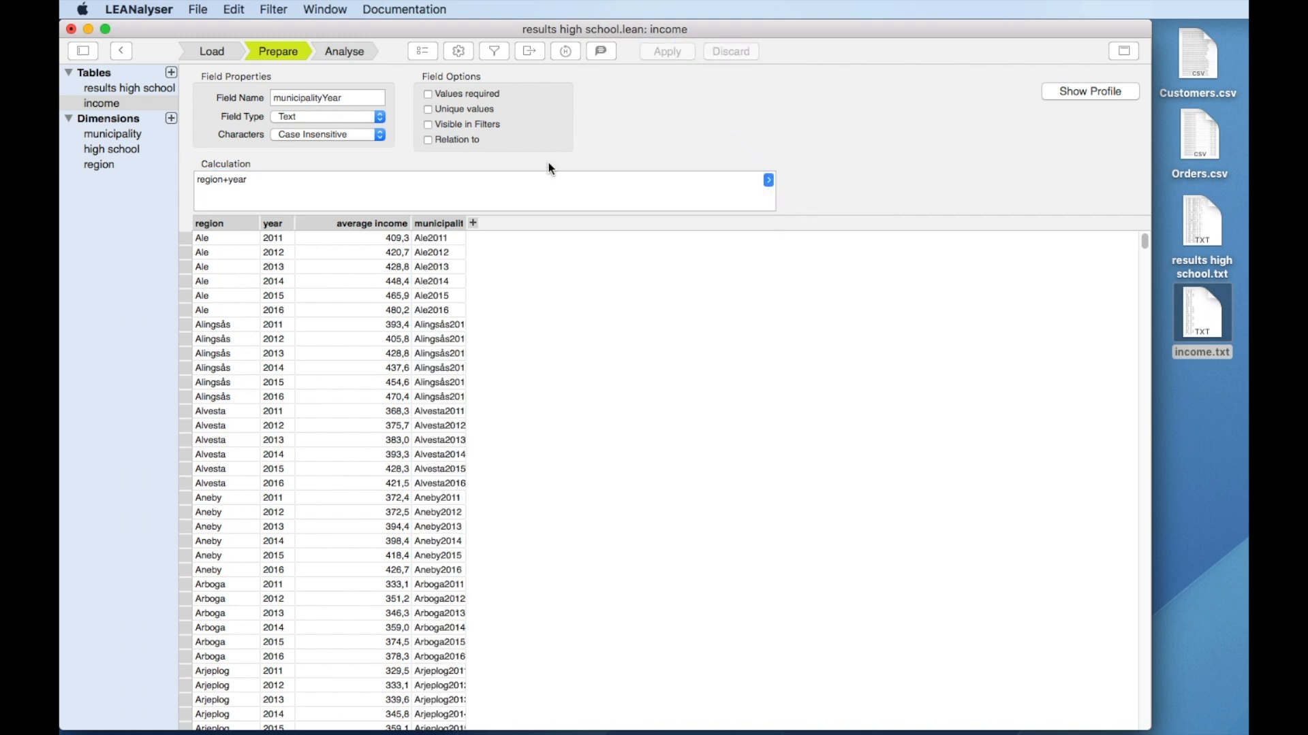
pyautogui.moveTo(473, 223); pyautogui.dragTo(500, 226)
pyautogui.click(666, 53)
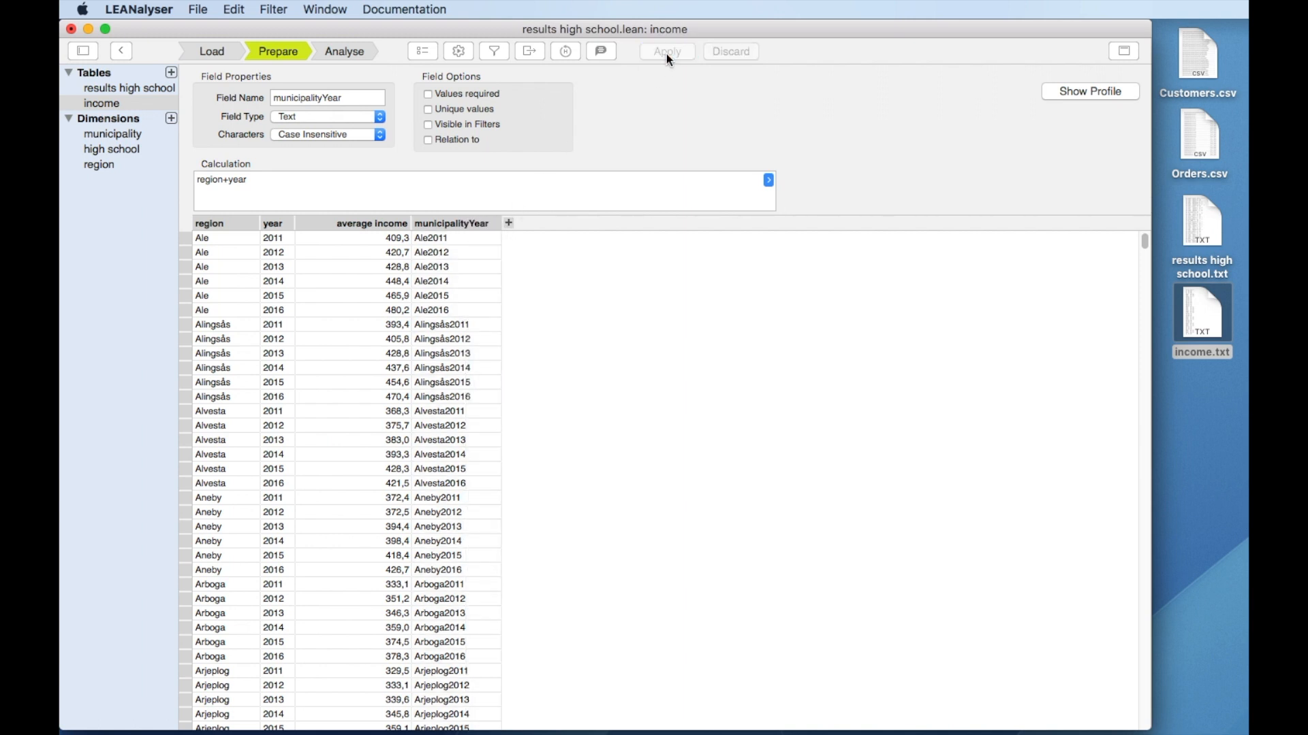
# Relate the municipalityYear field in the results high school table to income.municipalityYear and apply the relation.
pyautogui.click(168, 87)
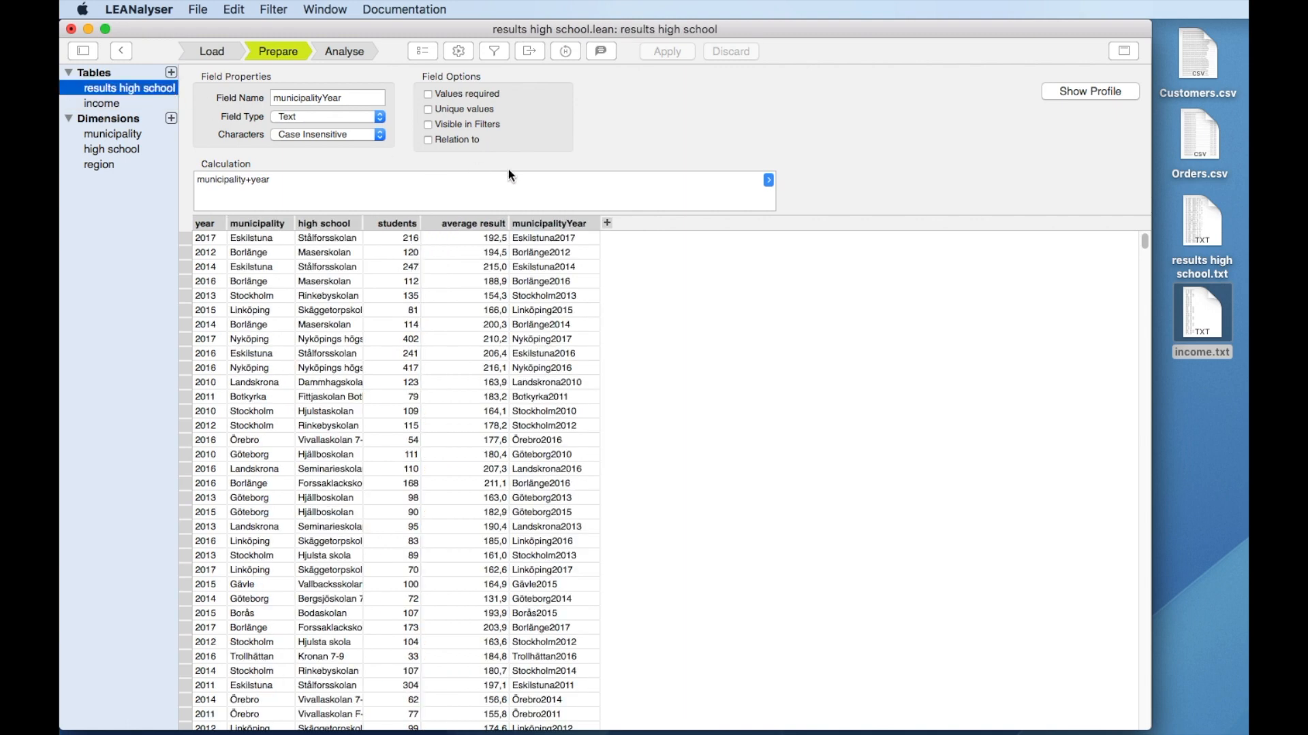
pyautogui.click(549, 226)
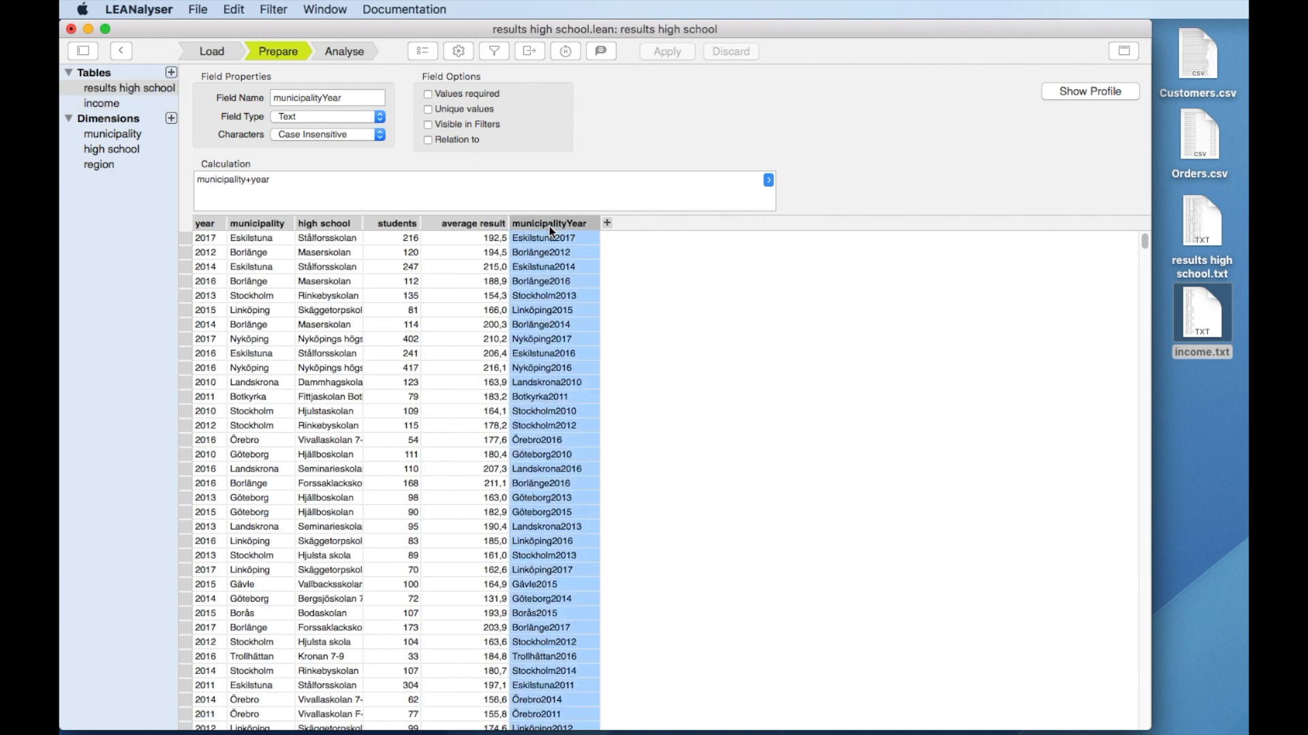
pyautogui.click(456, 140)
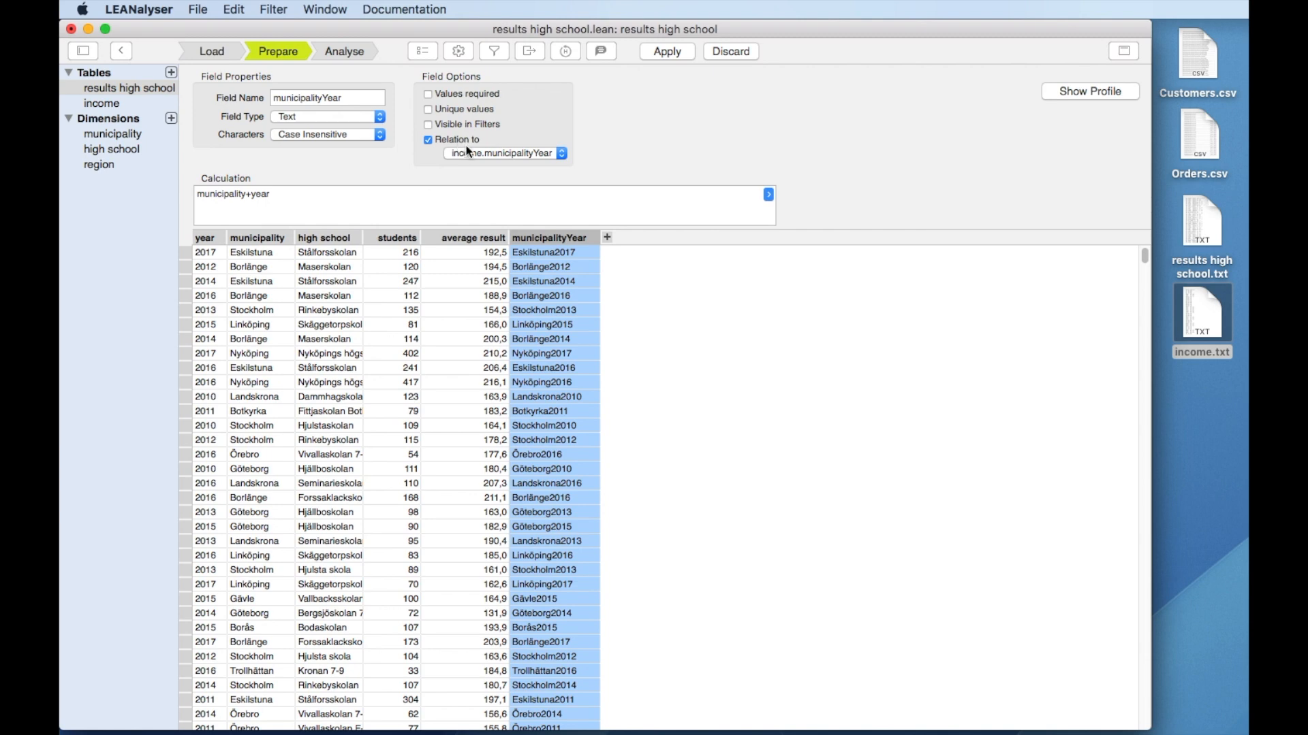
pyautogui.click(540, 154)
pyautogui.click(539, 157)
pyautogui.click(662, 52)
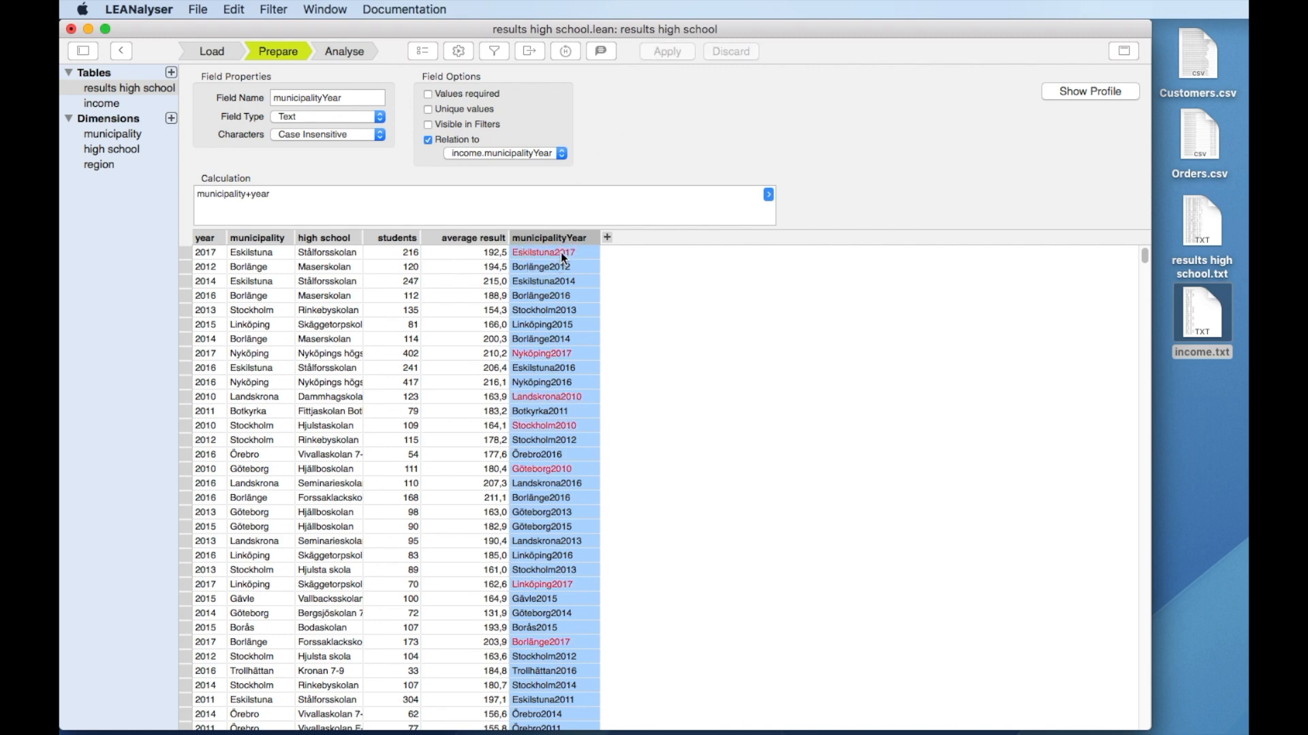
# Use the municipalityYear profile to isolate the records with broken links, erase them all from results high school, and apply the change.
pyautogui.click(1080, 93)
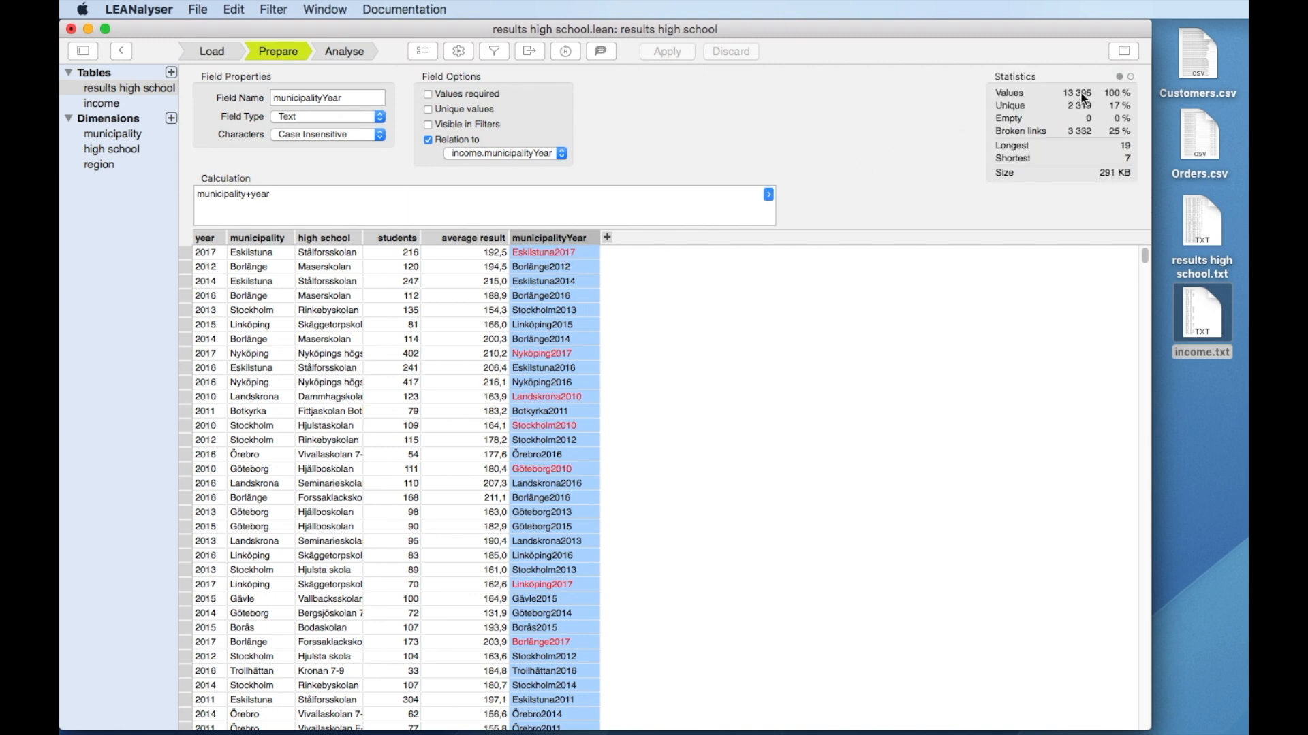
pyautogui.click(1080, 132)
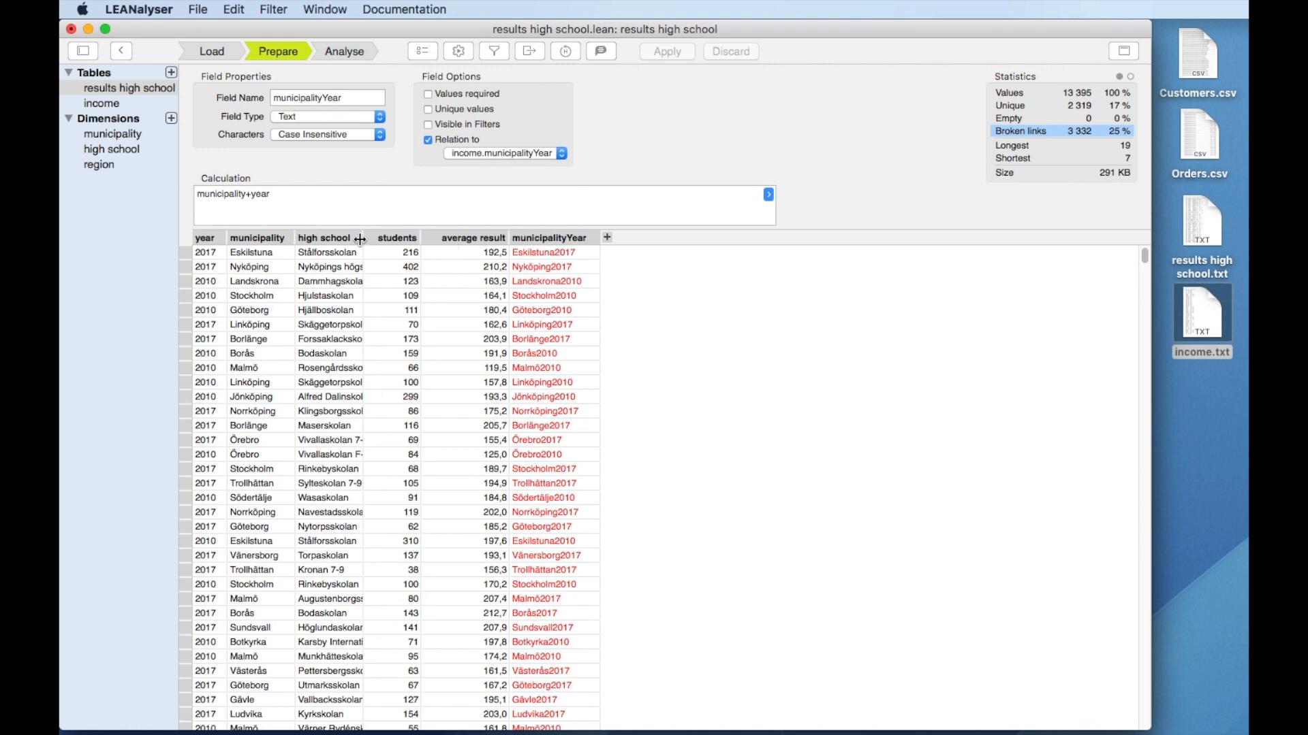
pyautogui.click(184, 253)
pyautogui.rightClick(184, 255)
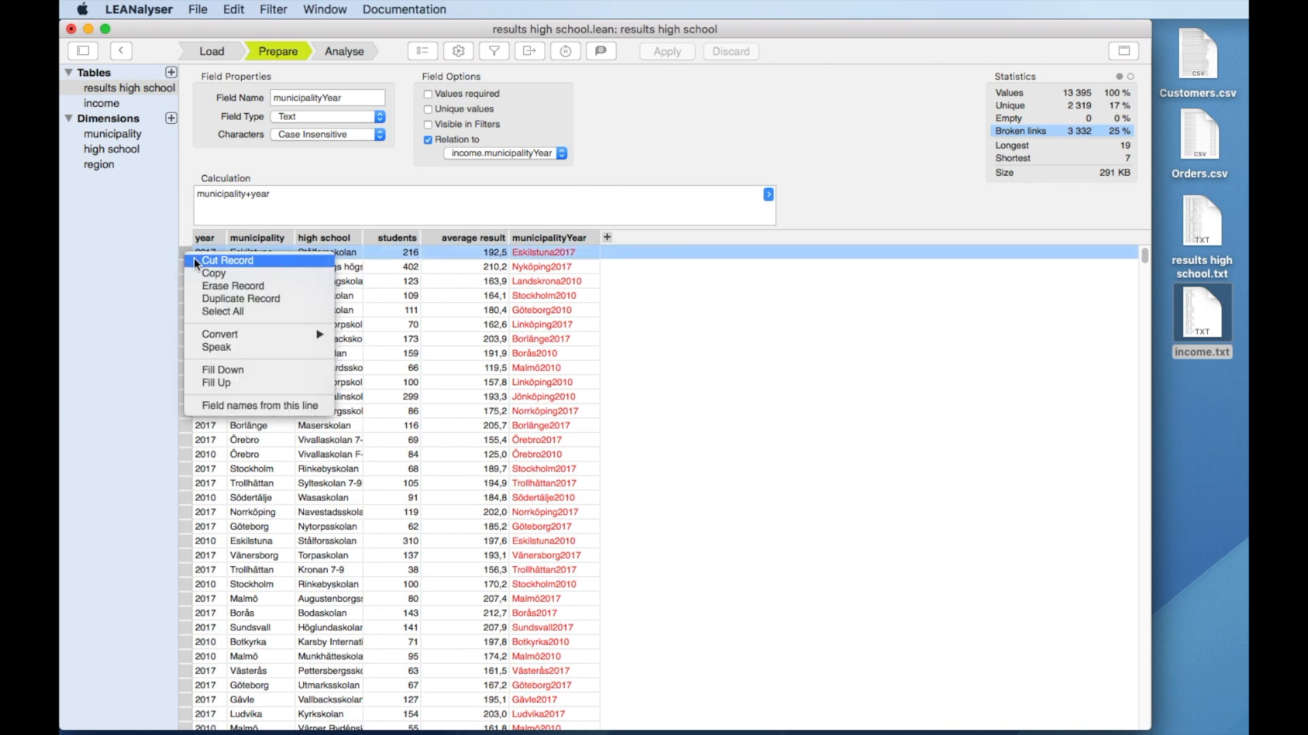
pyautogui.click(207, 305)
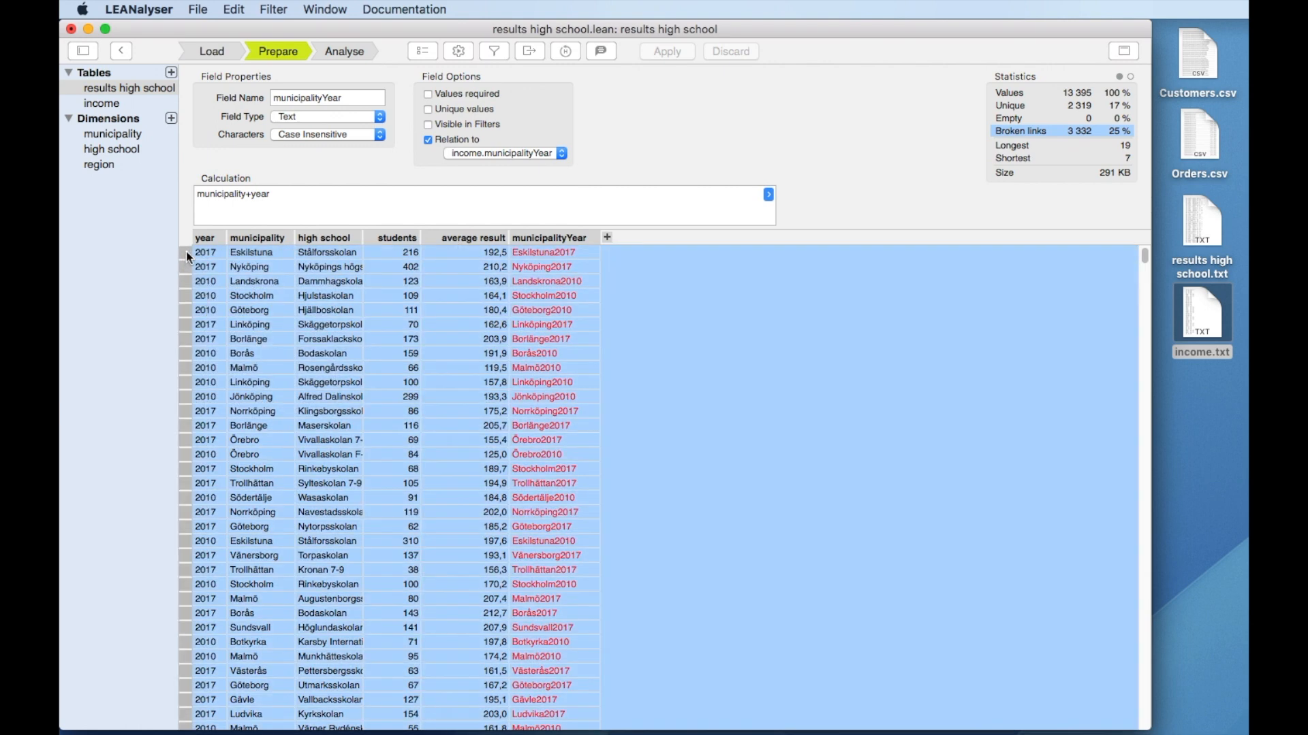
pyautogui.rightClick(186, 251)
pyautogui.click(210, 280)
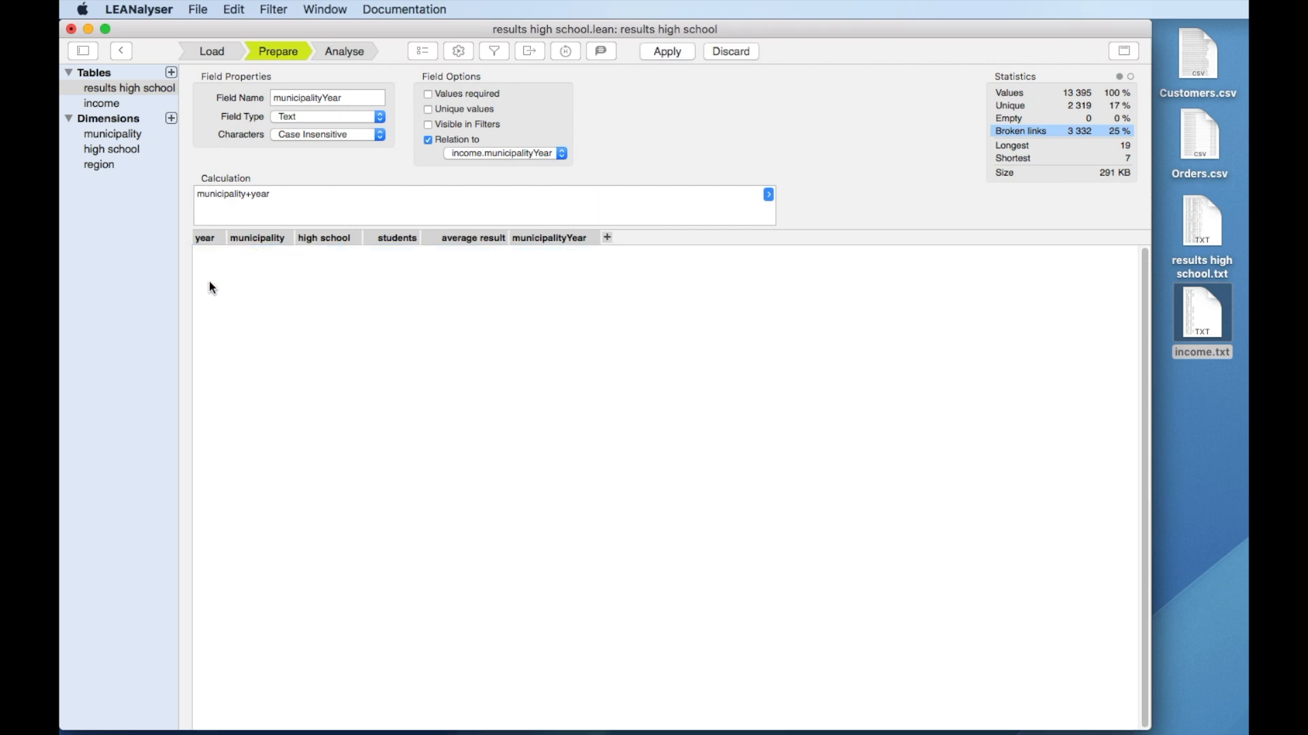
pyautogui.click(656, 54)
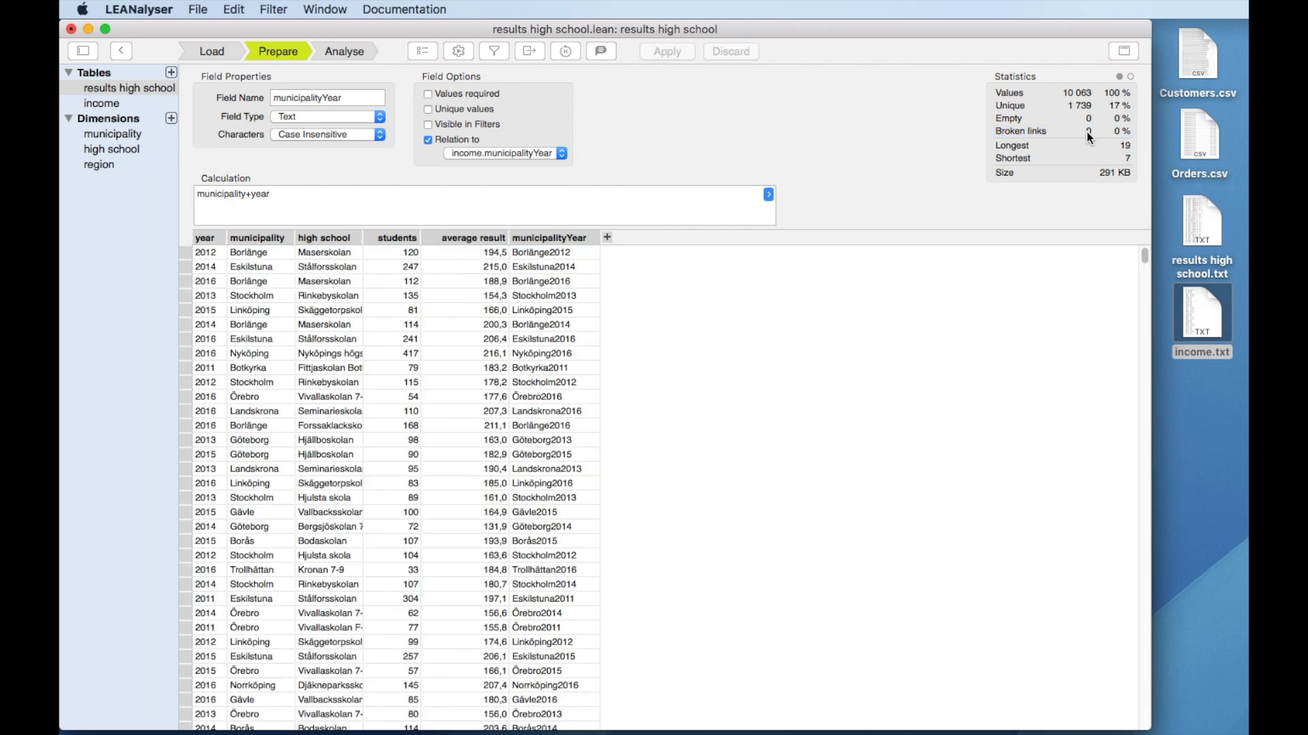
# Switch the database from data preparation to the analysis stage.
pyautogui.click(360, 54)
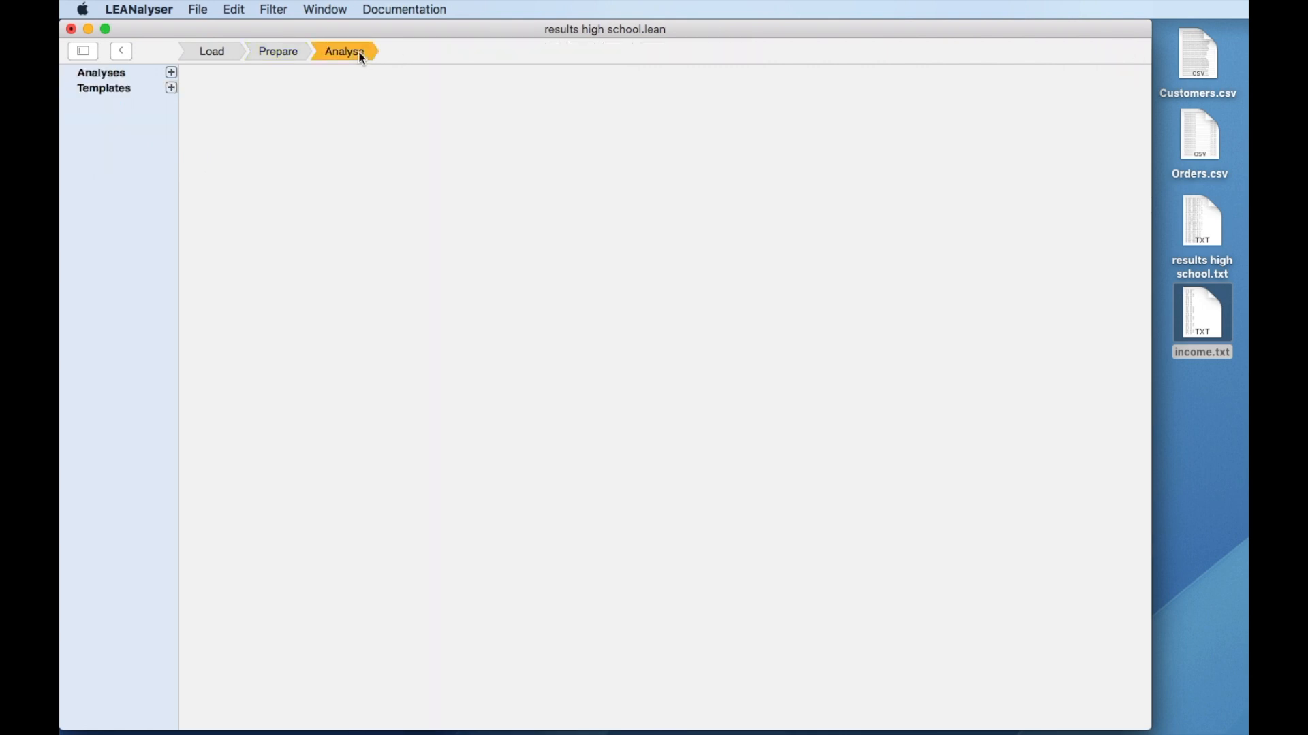
# Create a list analysis of the results high school table and add the municipalityYear >> average income field as a column.
pyautogui.click(172, 72)
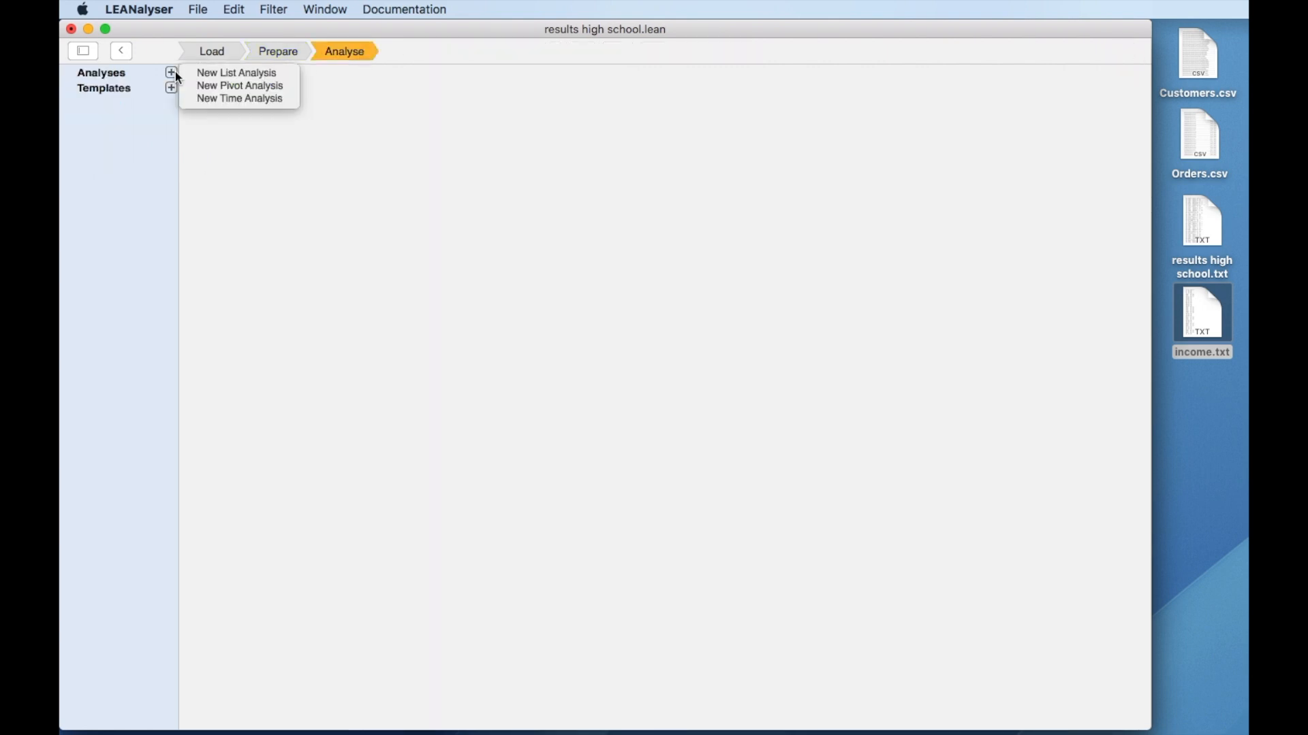
pyautogui.click(193, 75)
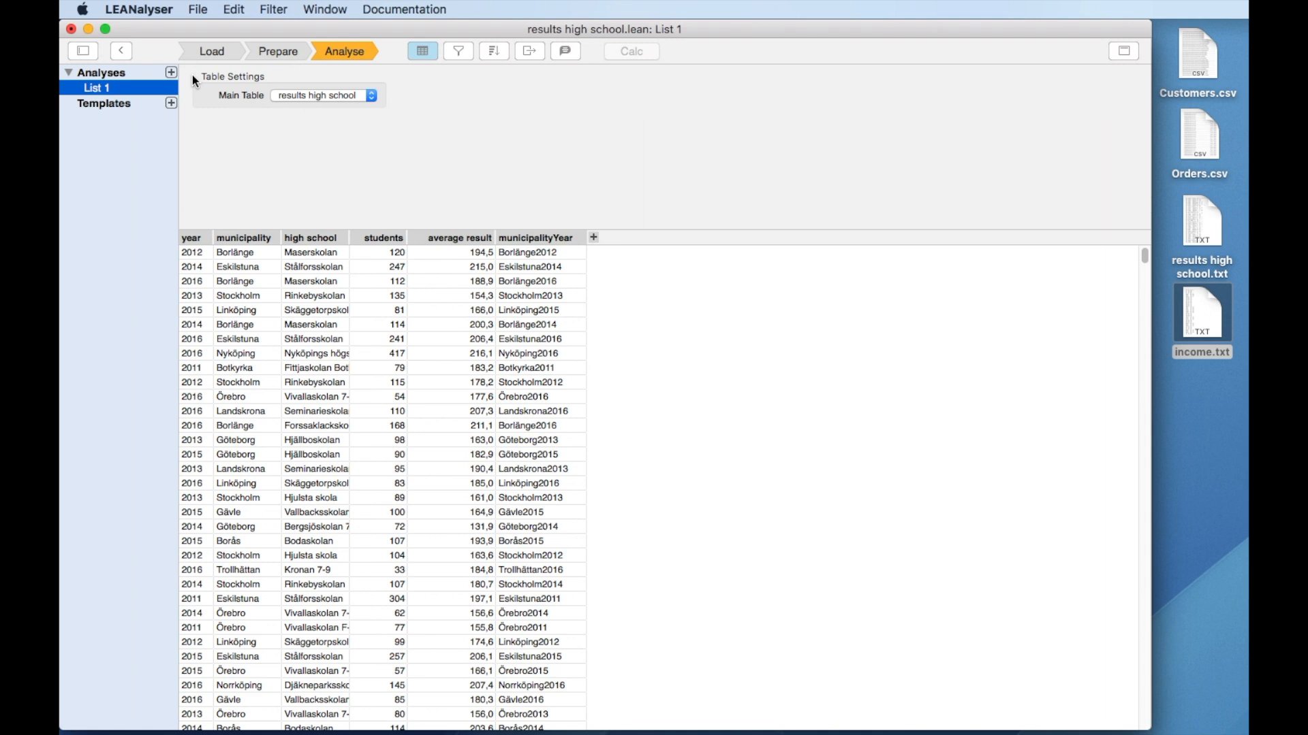
pyautogui.click(594, 237)
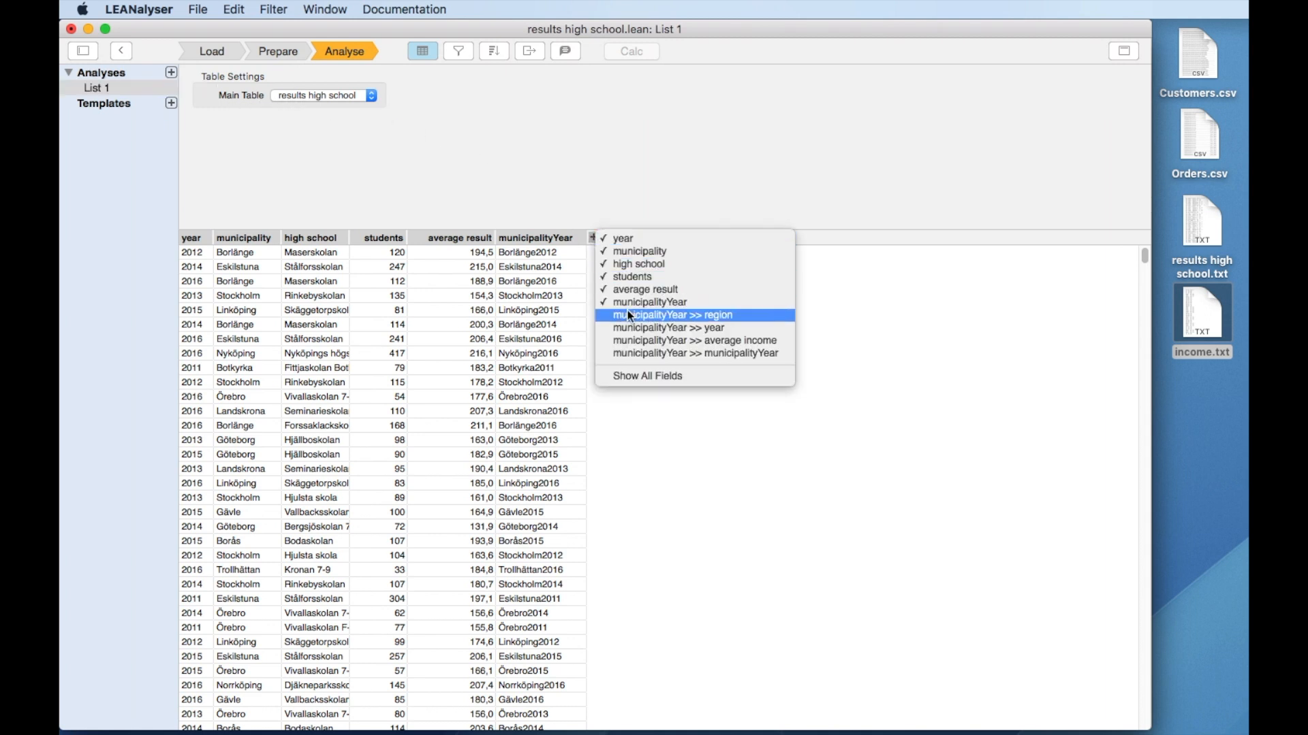
pyautogui.click(663, 341)
# Move the municipalityYear column in front of average result so that average result sits beside average income.
pyautogui.click(456, 235)
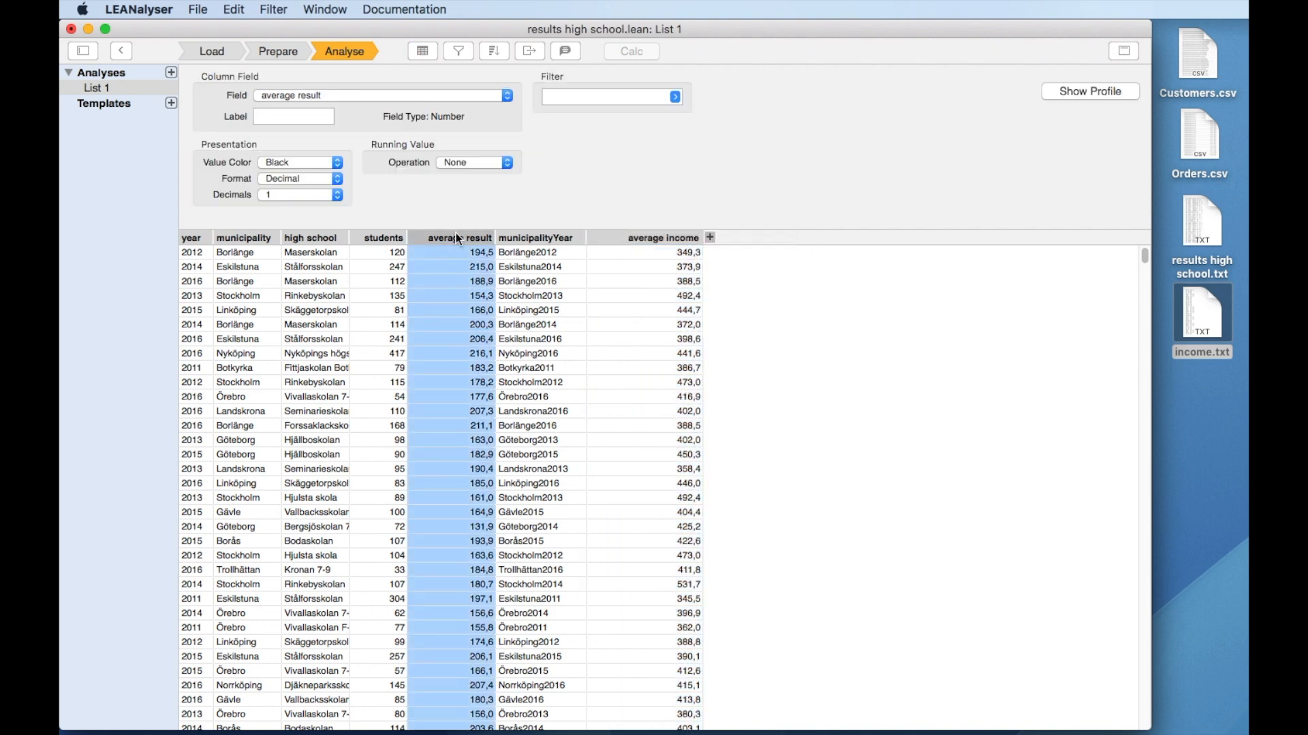
pyautogui.click(636, 242)
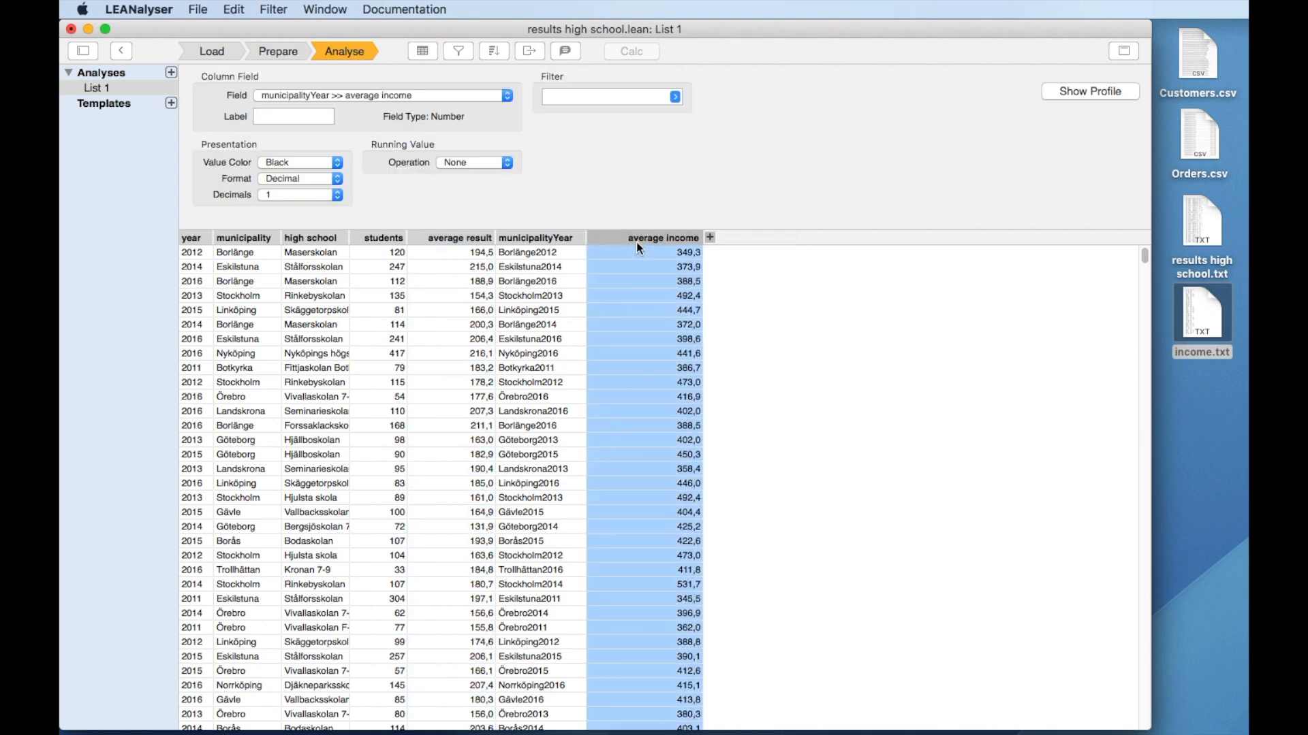
pyautogui.click(558, 239)
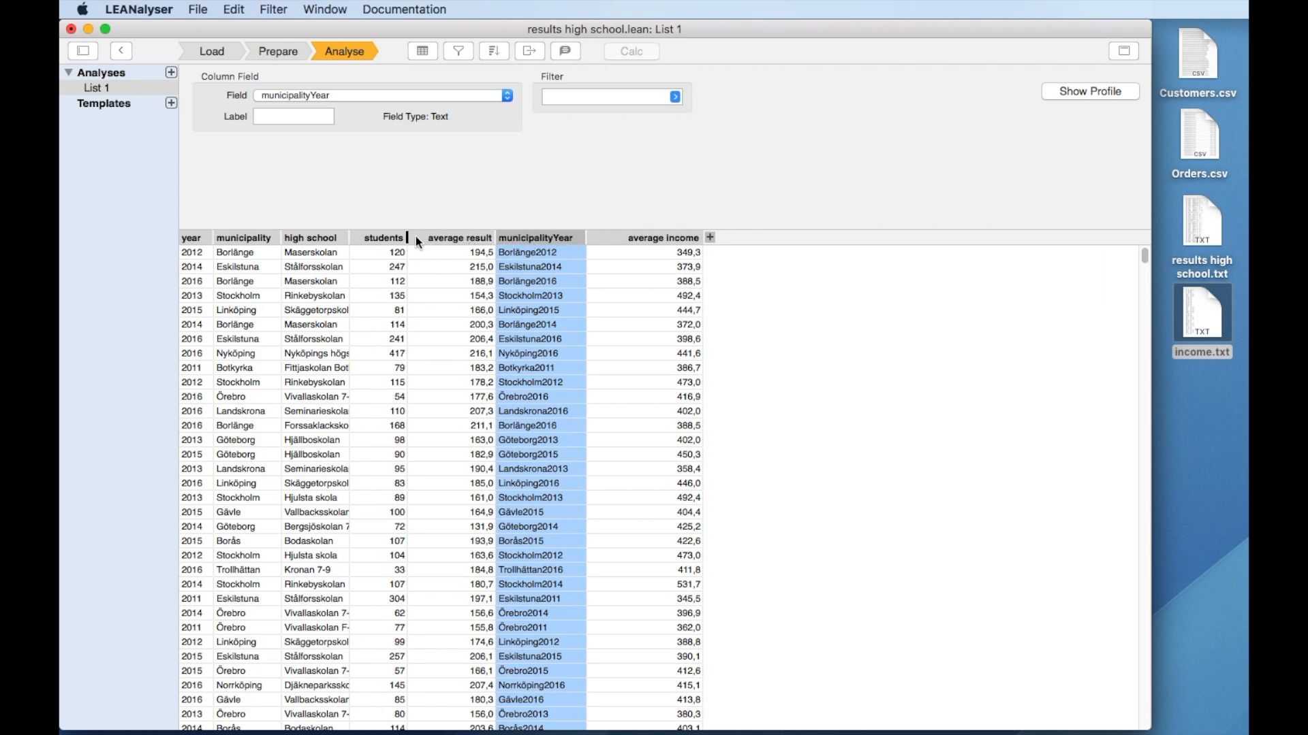
pyautogui.moveTo(416, 237); pyautogui.dragTo(417, 239)
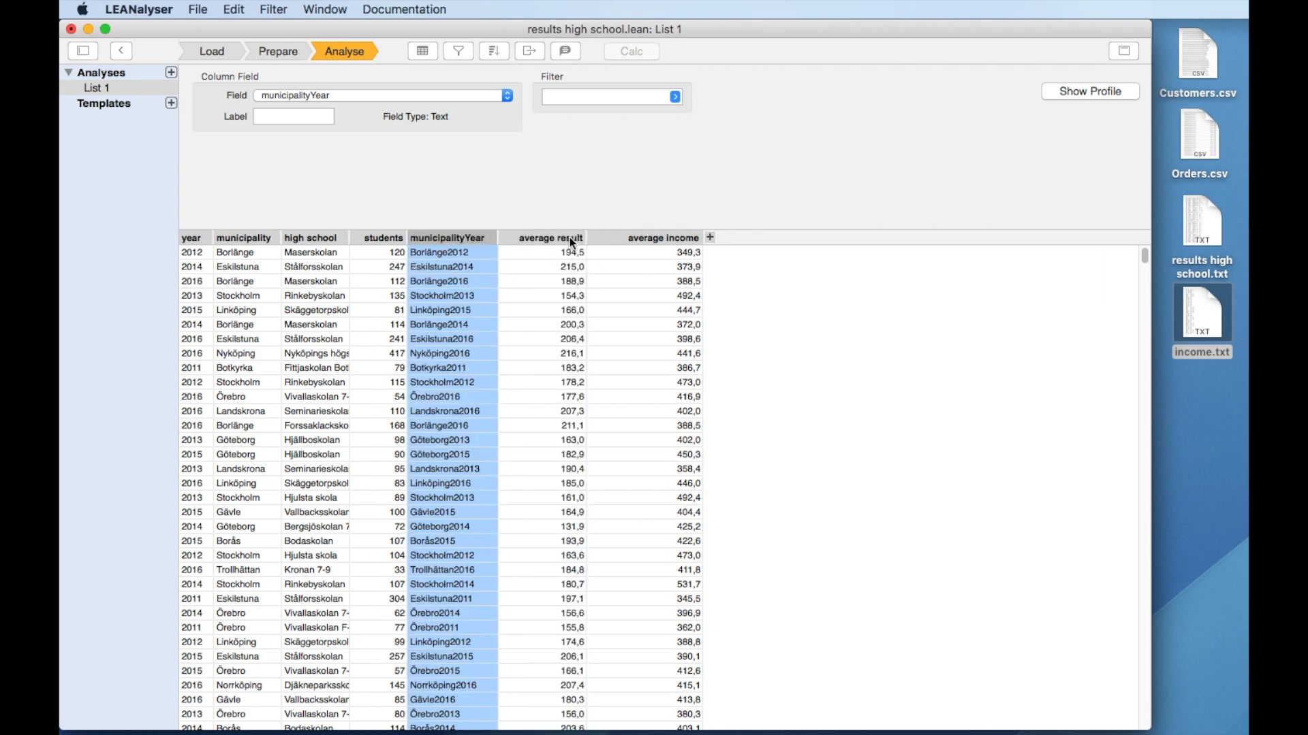
# Sort the list by average result in descending order and widen the high school column to fit the school names.
pyautogui.click(572, 243)
pyautogui.click(495, 51)
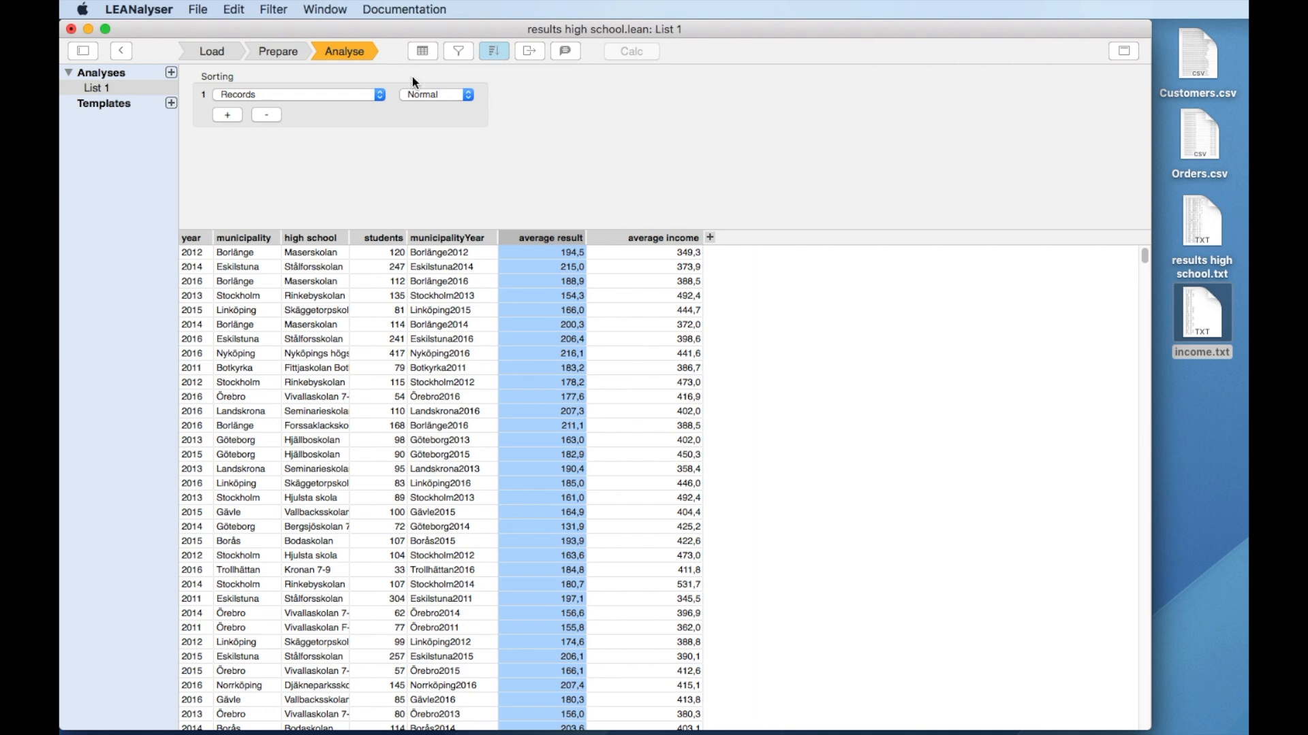
pyautogui.click(354, 94)
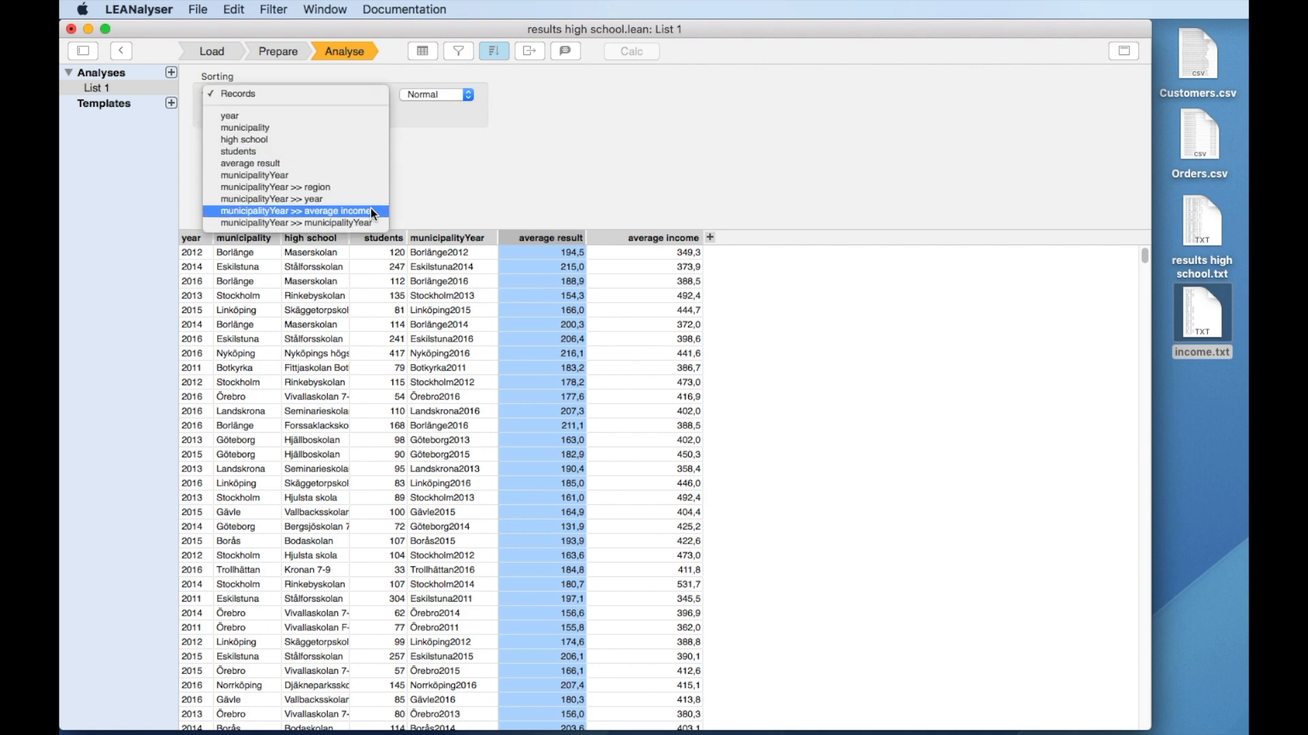
pyautogui.click(378, 165)
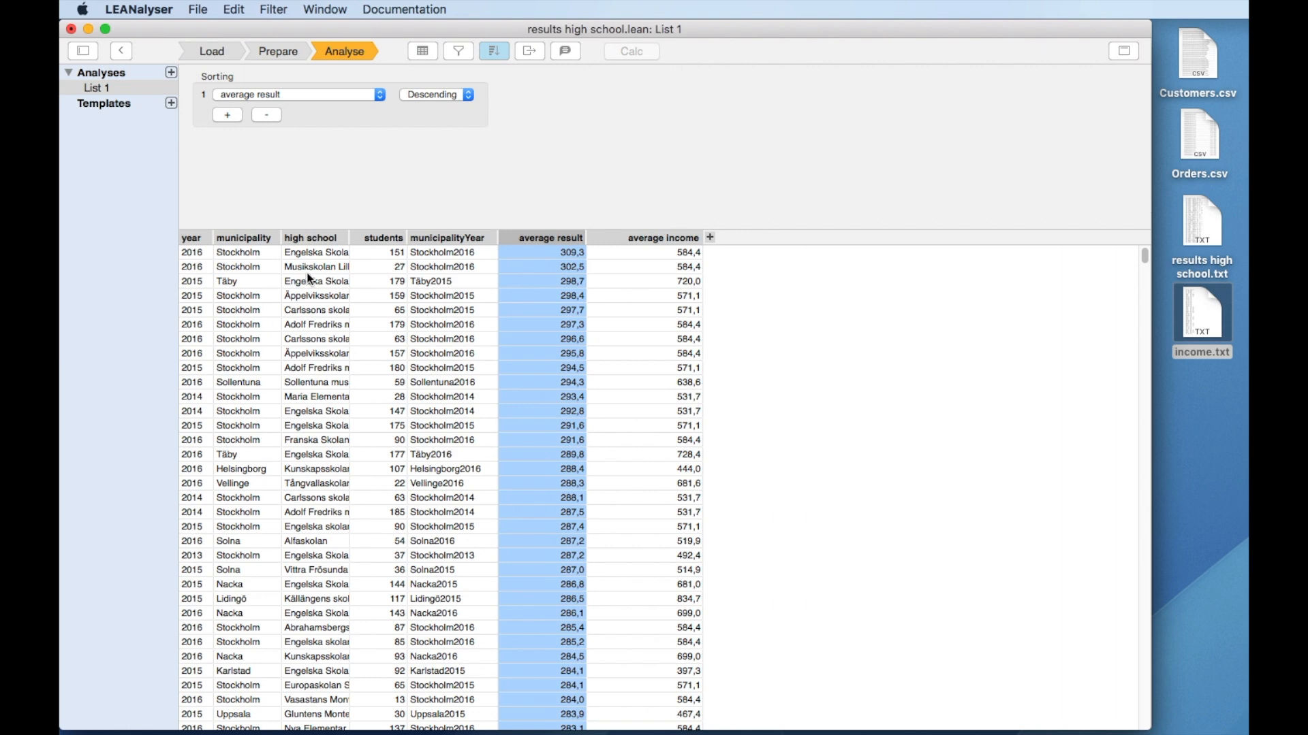
pyautogui.moveTo(379, 239); pyautogui.dragTo(403, 237)
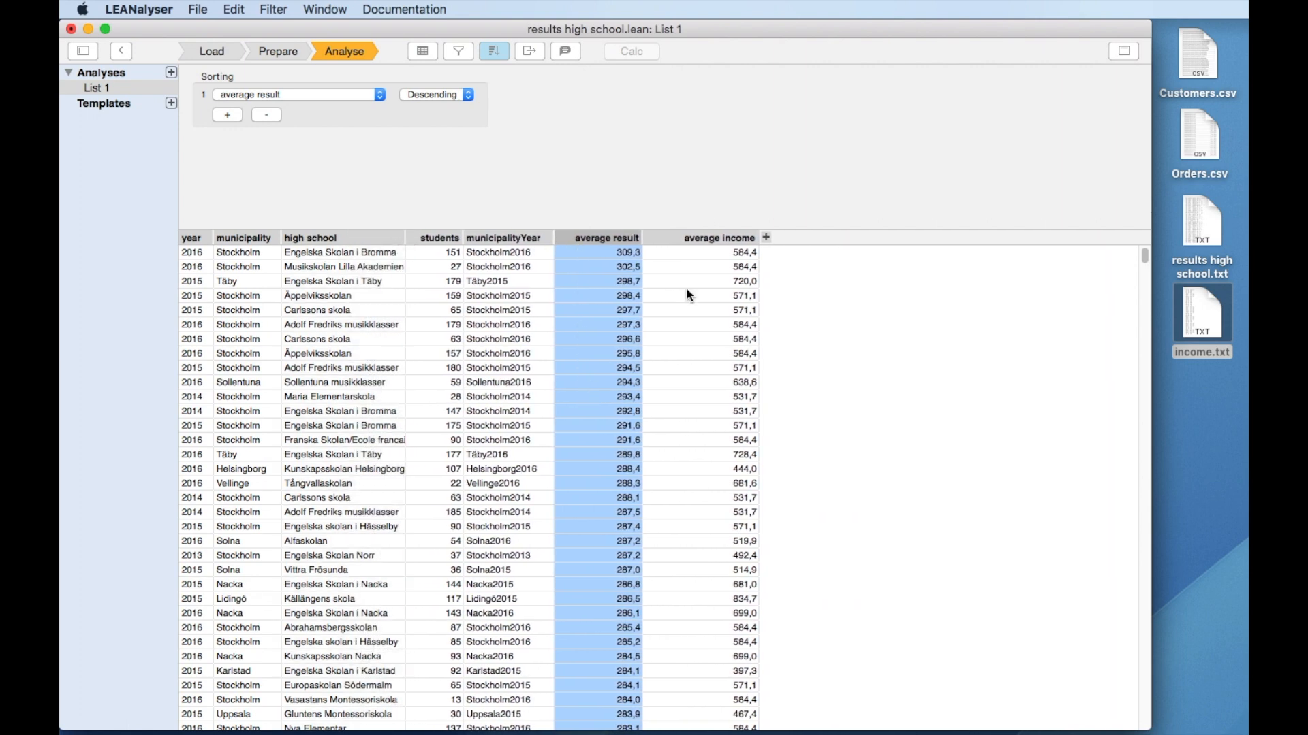
# Change the list's sorting to municipalityYear >> average income in descending order.
pyautogui.click(738, 242)
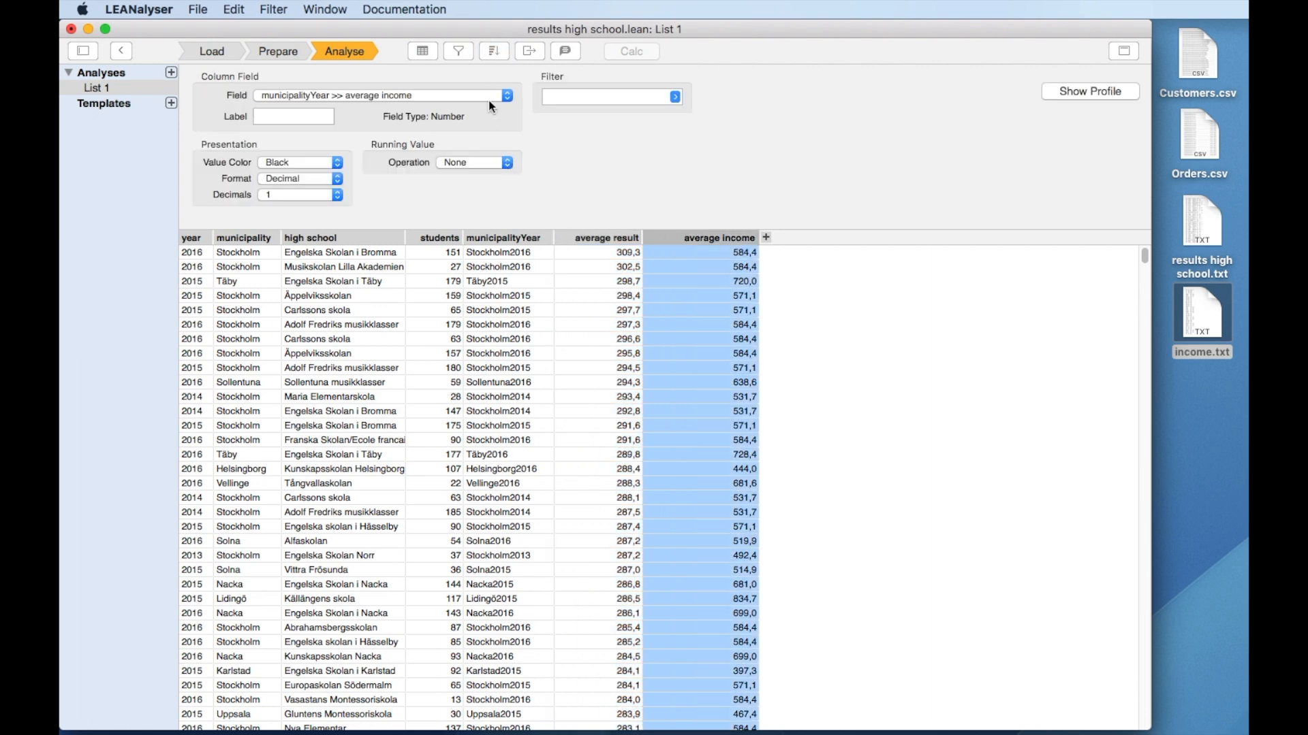
pyautogui.click(494, 52)
pyautogui.click(350, 99)
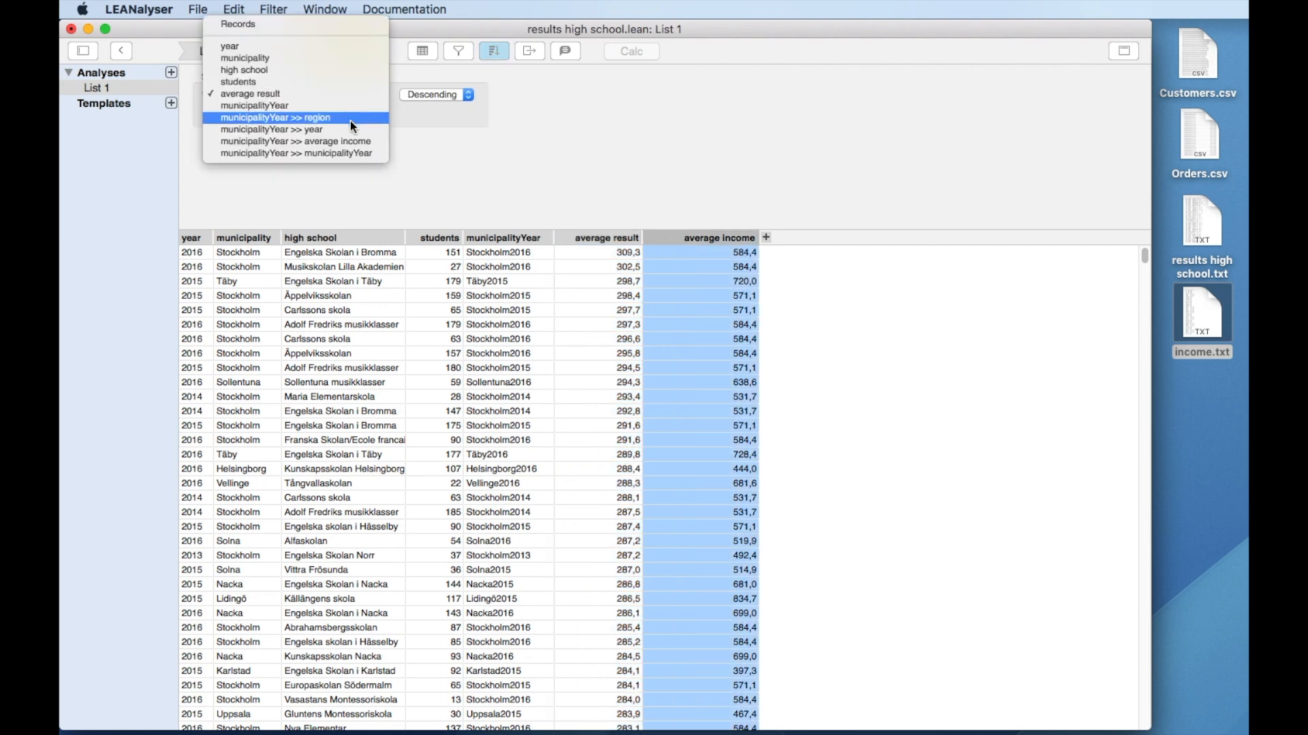
pyautogui.click(354, 141)
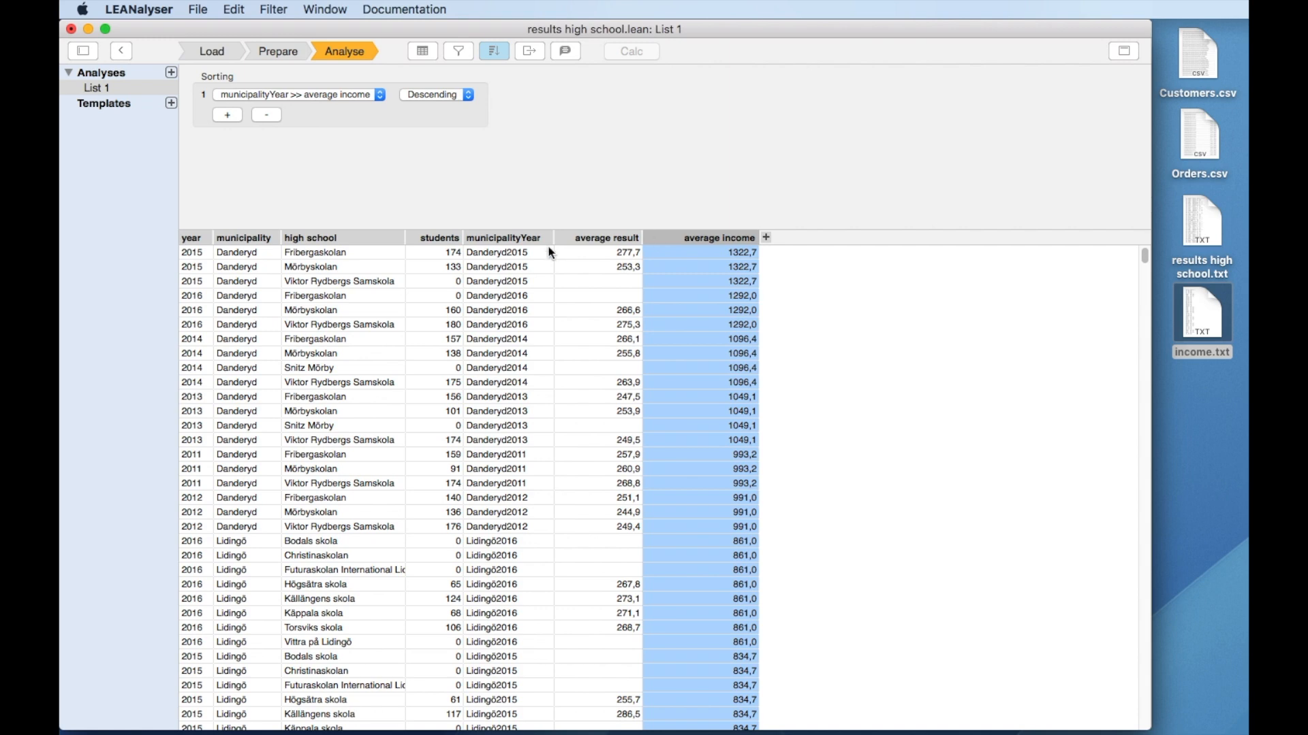
# Create a pivot analysis and move its values from the columns into the rows beneath municipality.
pyautogui.click(163, 73)
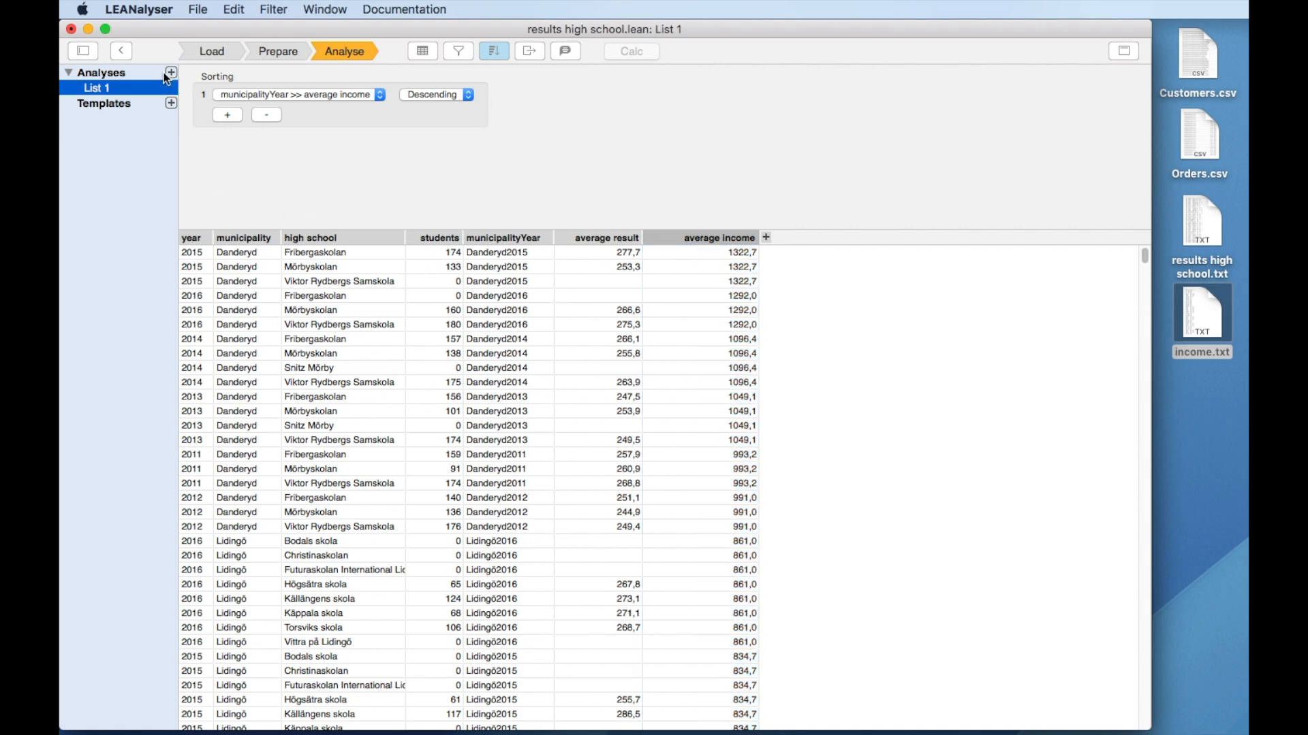
pyautogui.click(169, 72)
pyautogui.click(175, 84)
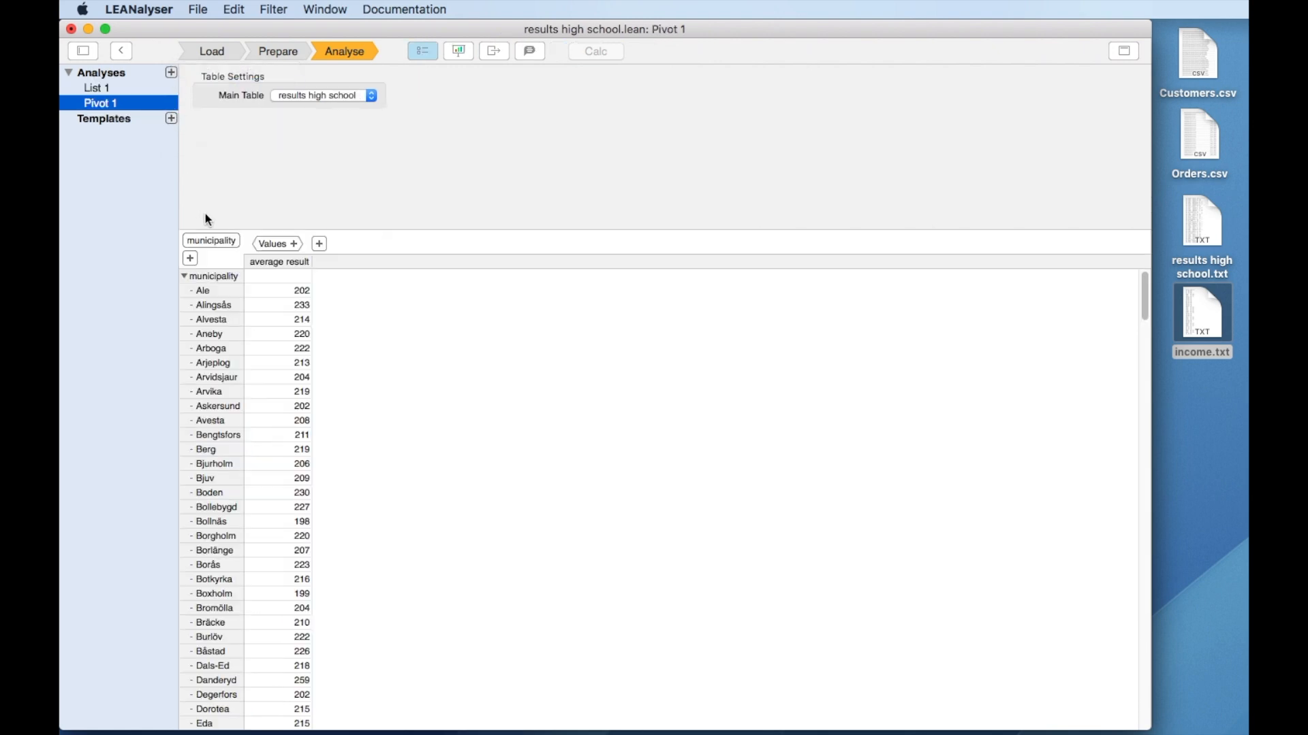
pyautogui.click(265, 244)
pyautogui.moveTo(220, 256); pyautogui.dragTo(215, 254)
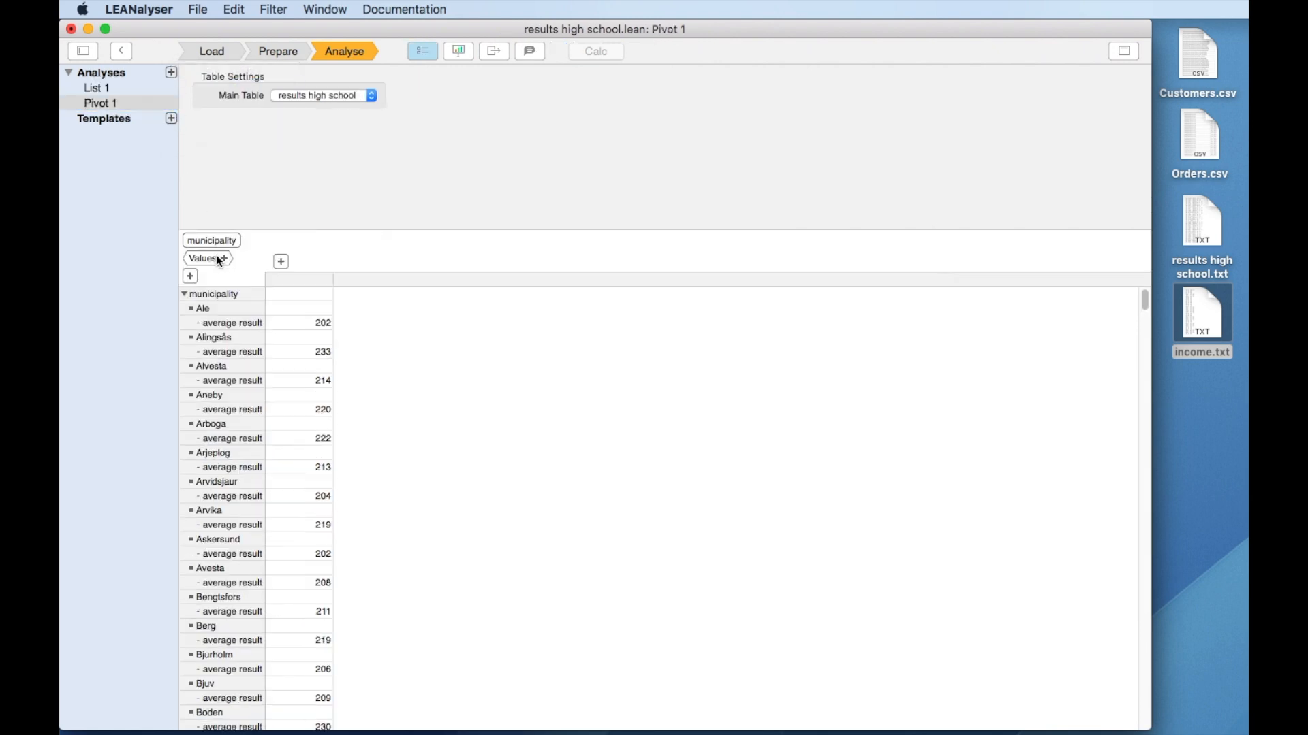
# Add municipalityYear >> average income as a pivot measure and place the values above municipality in the row order.
pyautogui.click(225, 257)
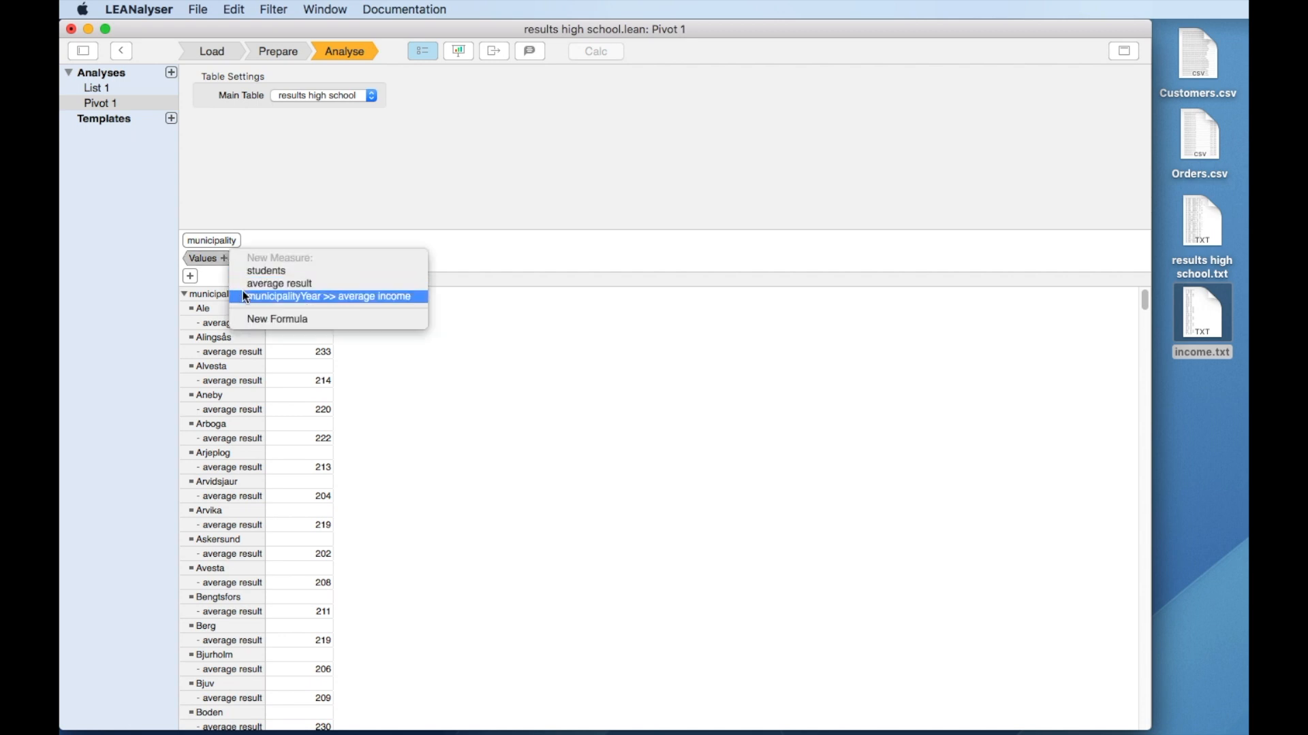
pyautogui.click(244, 296)
pyautogui.click(234, 240)
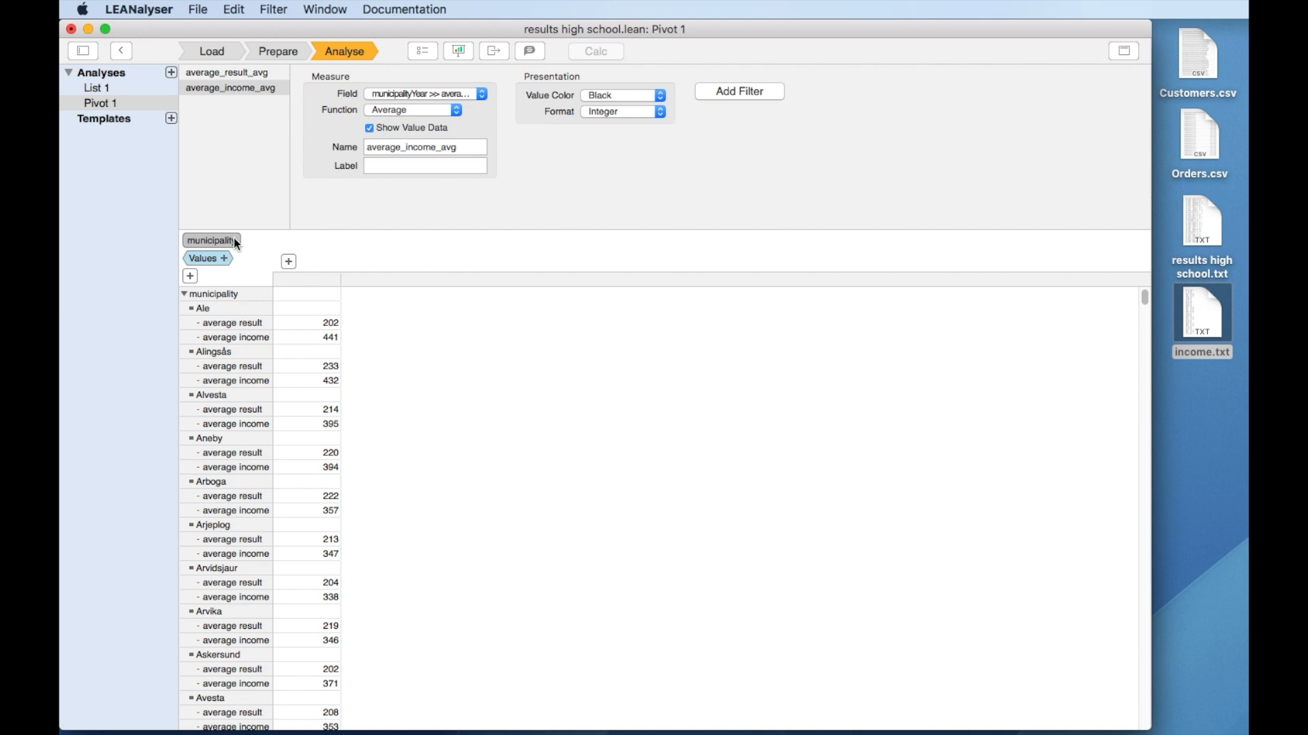
pyautogui.moveTo(232, 262); pyautogui.dragTo(232, 264)
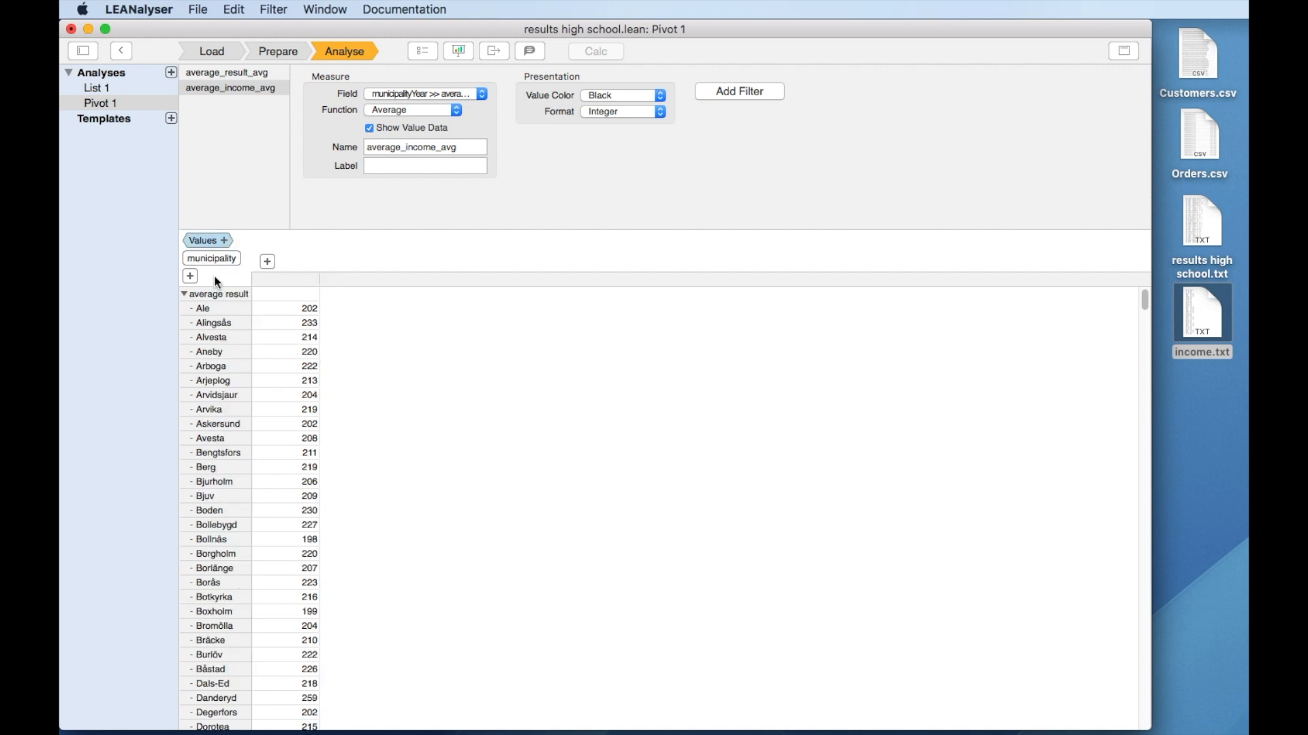
# Add year as the pivot's column category and collapse the municipality rows under average result and average income.
pyautogui.click(185, 294)
pyautogui.click(185, 309)
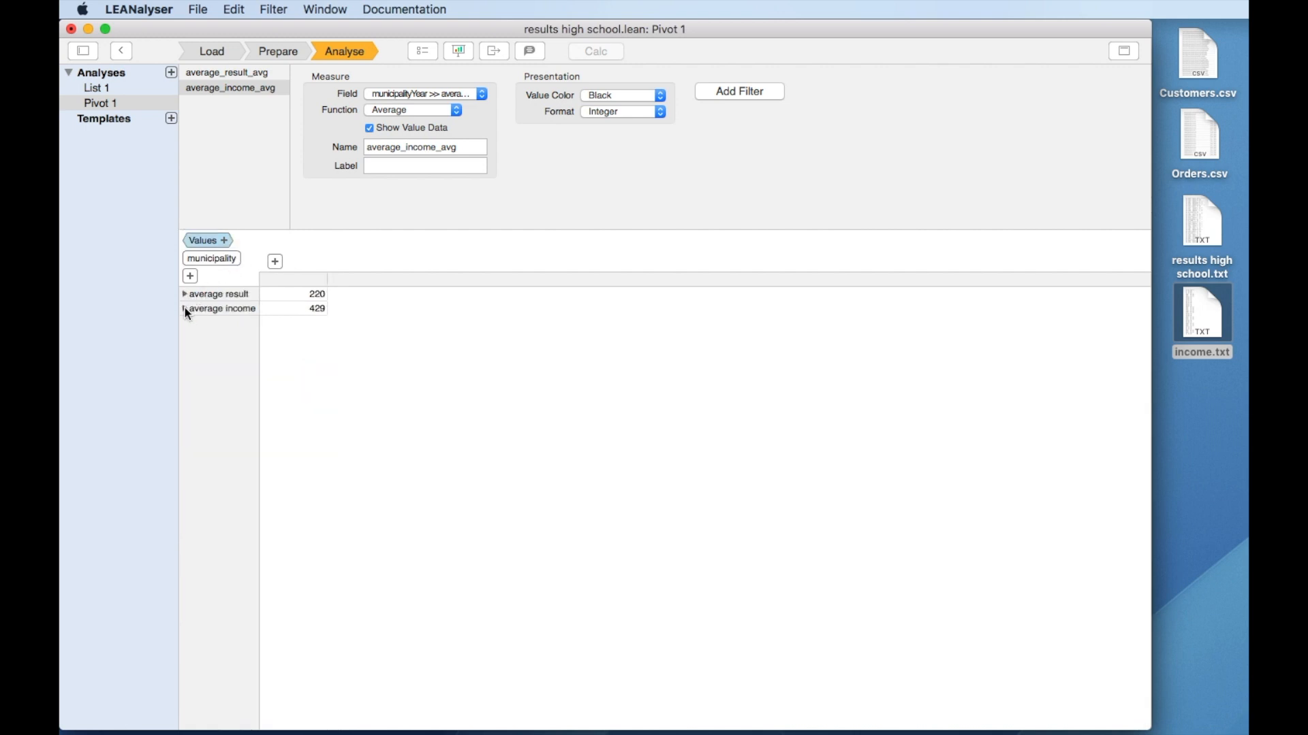
pyautogui.click(275, 262)
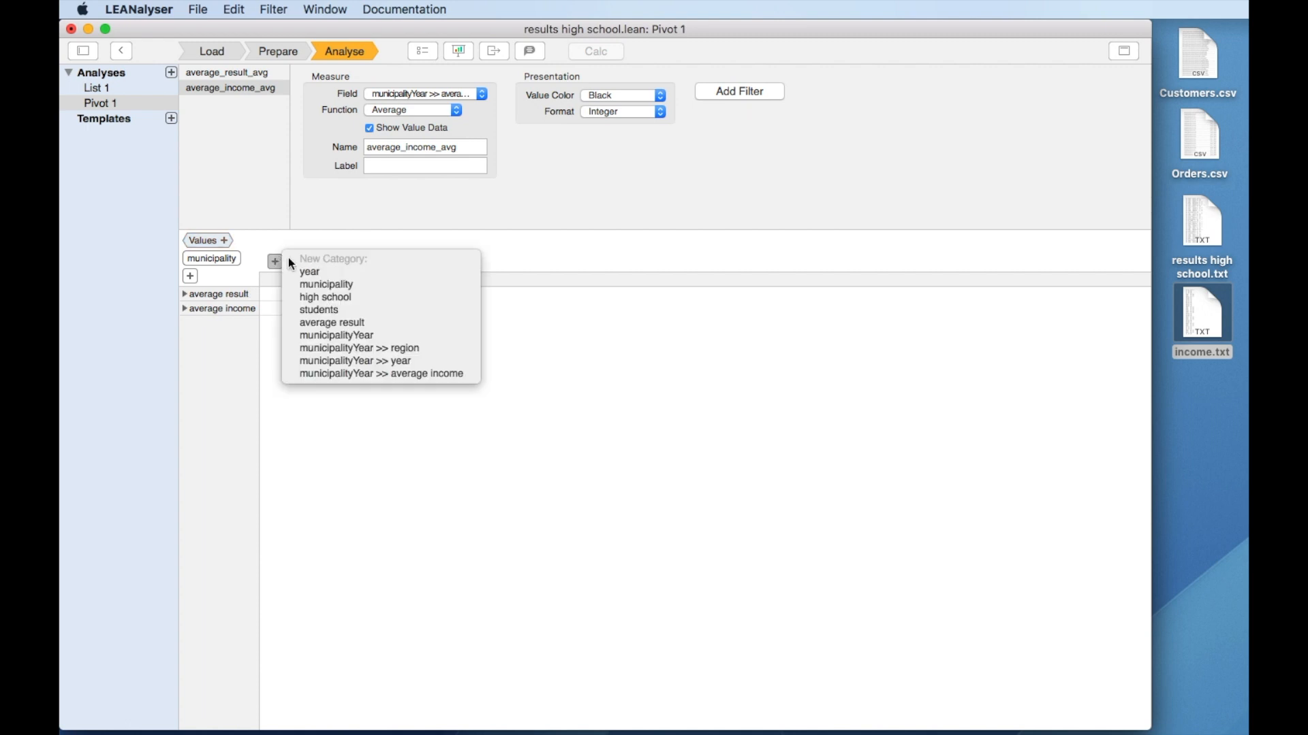
pyautogui.click(302, 270)
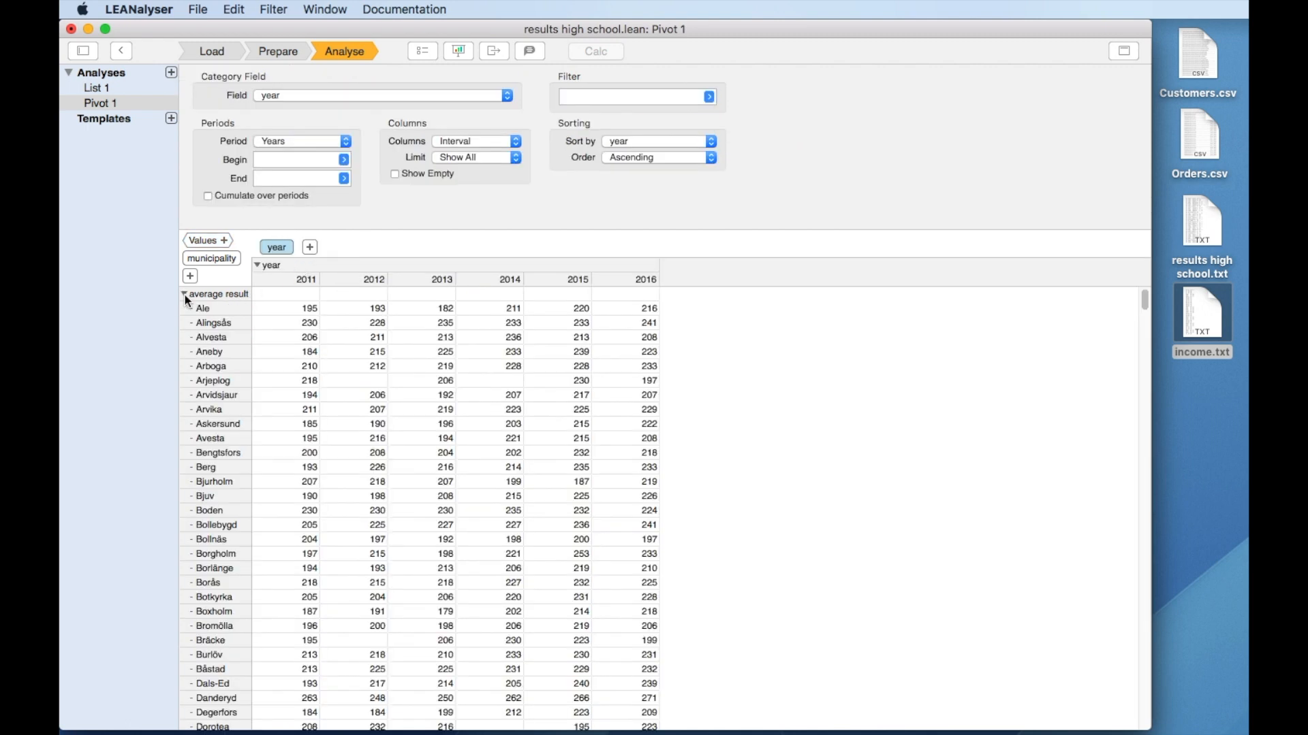
pyautogui.click(185, 294)
pyautogui.click(184, 309)
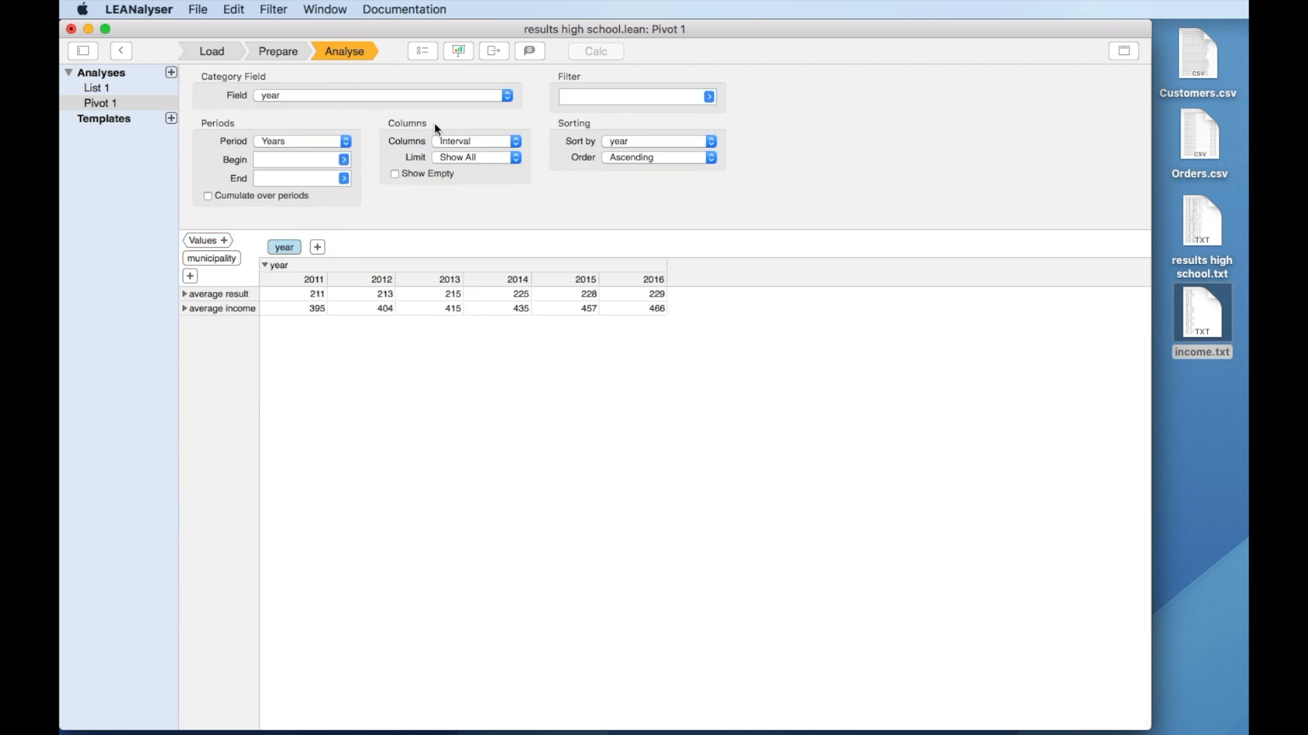
# Present the pivot as a line chart and examine the municipality lines of average result and average income, collapsing each measure again.
pyautogui.click(466, 50)
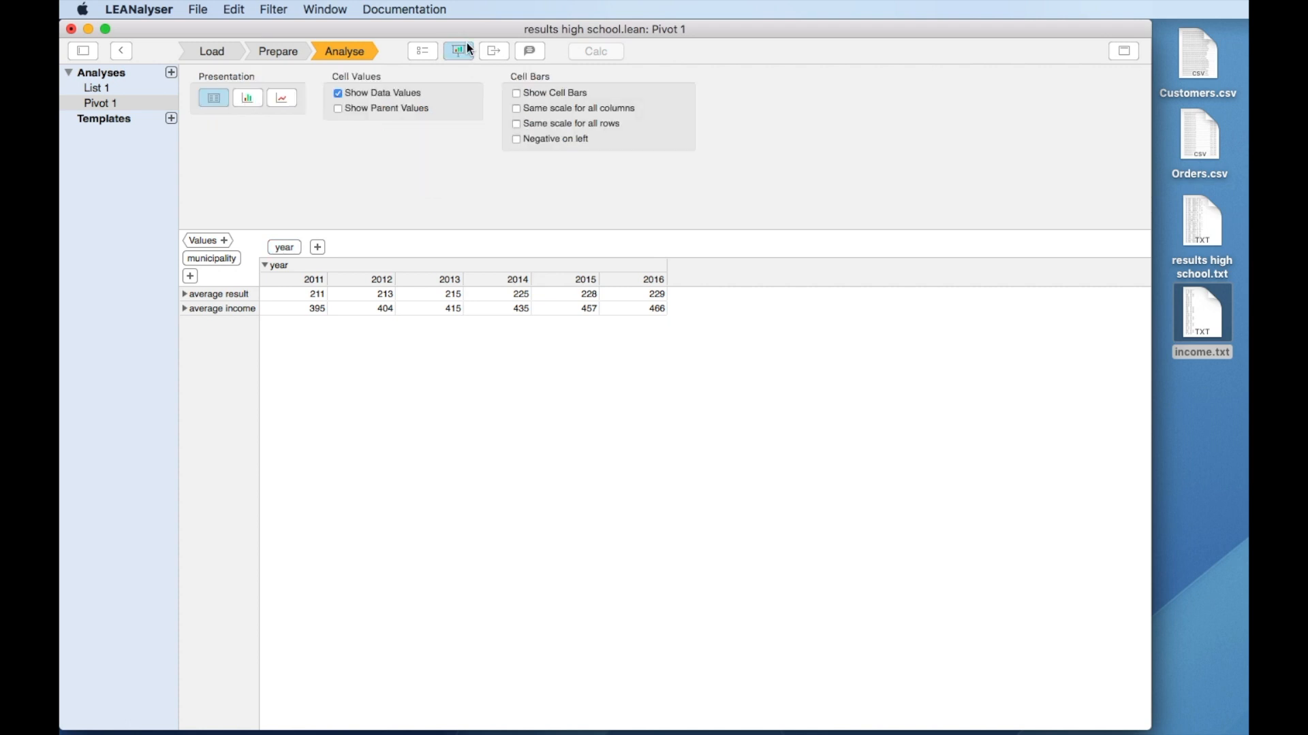
pyautogui.click(281, 99)
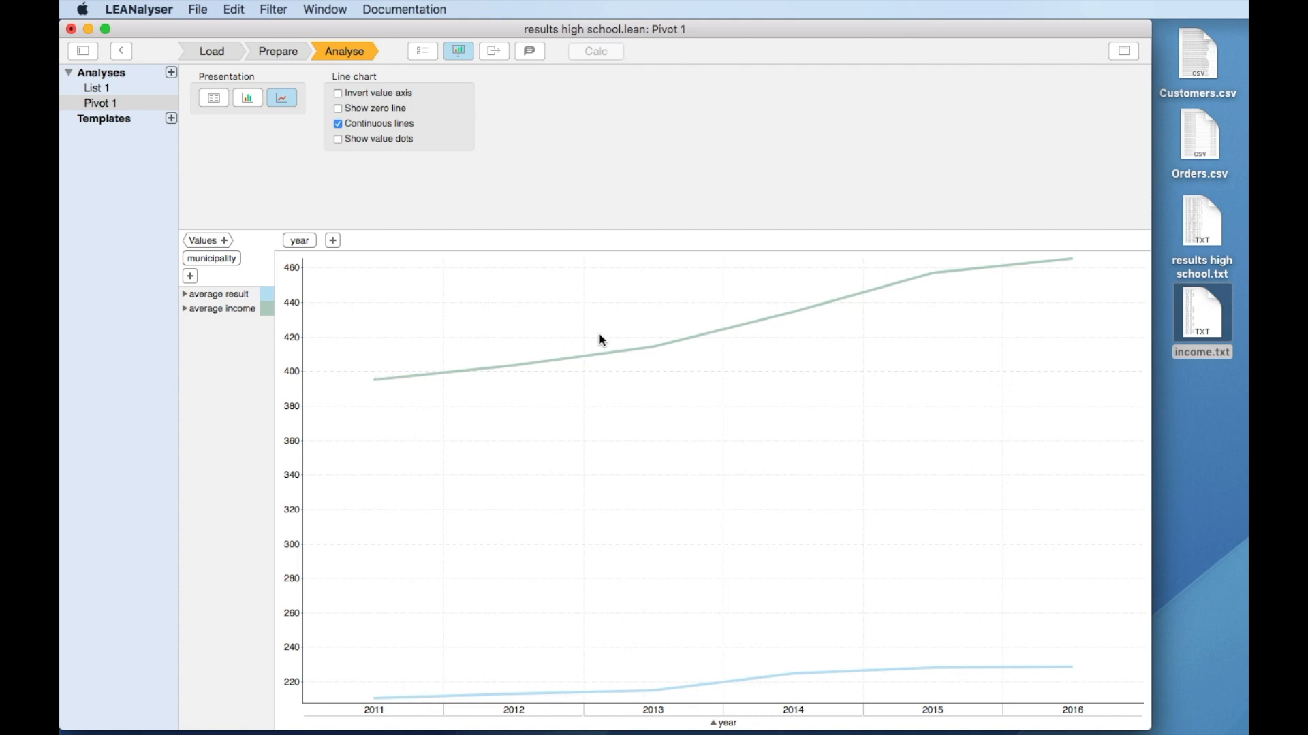
pyautogui.click(185, 294)
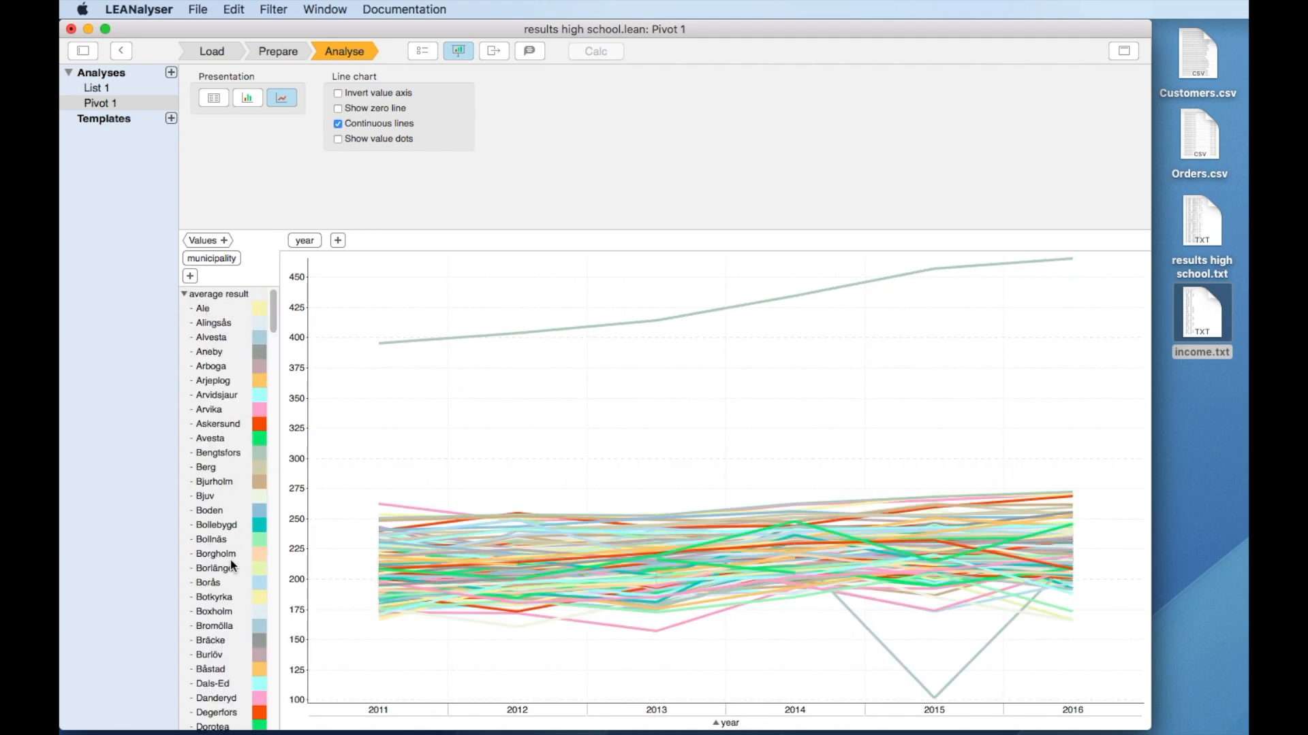
pyautogui.click(185, 295)
pyautogui.click(183, 309)
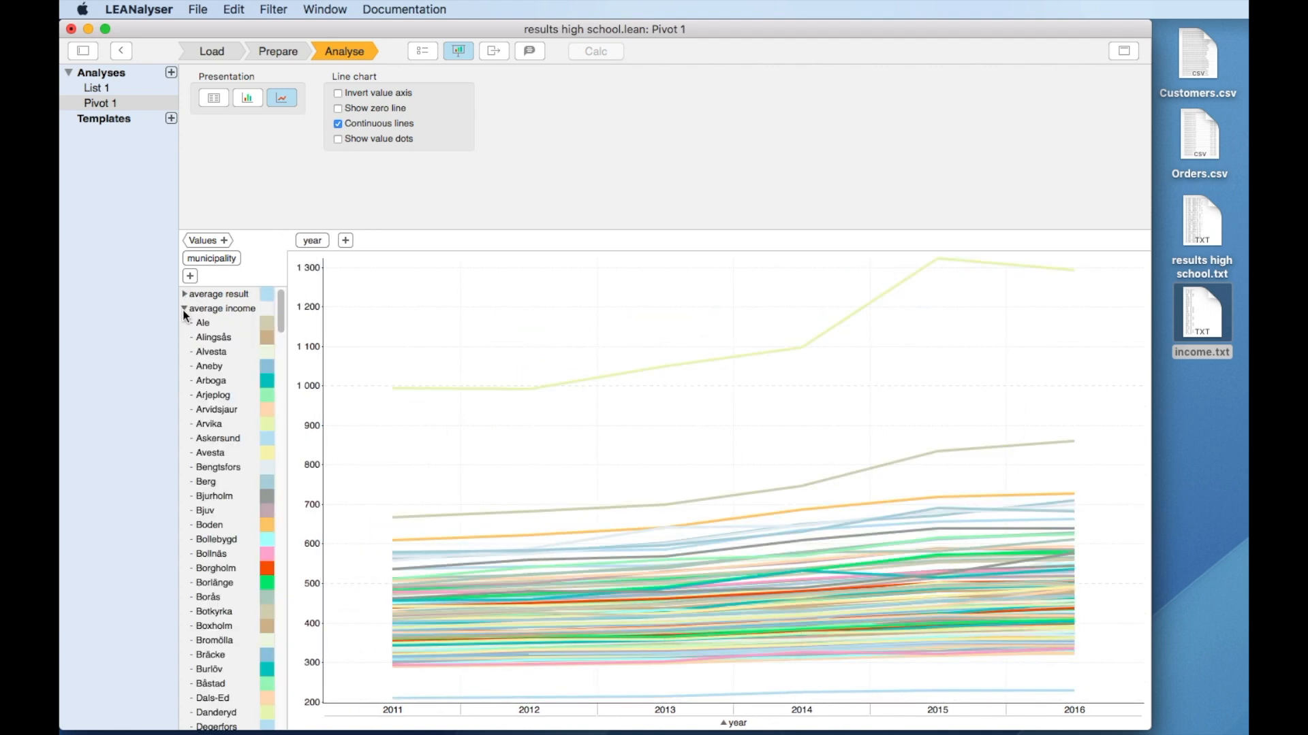
pyautogui.click(184, 309)
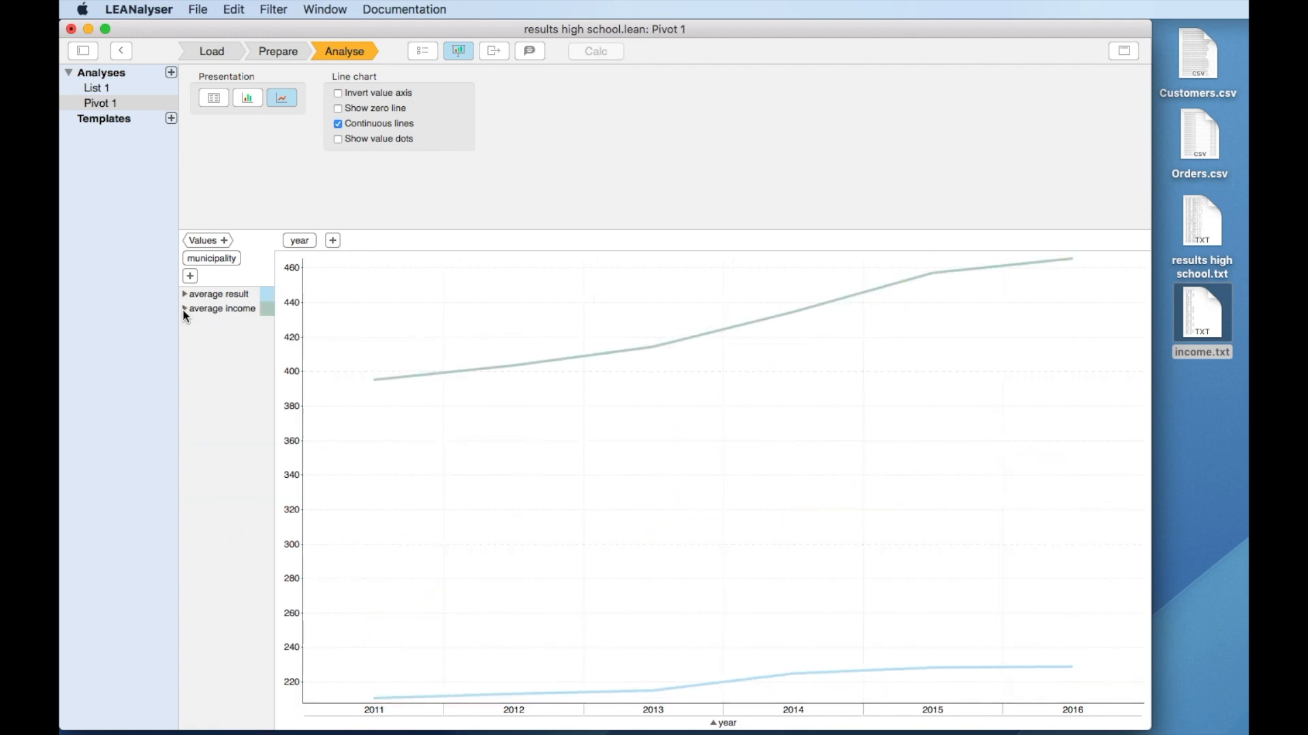